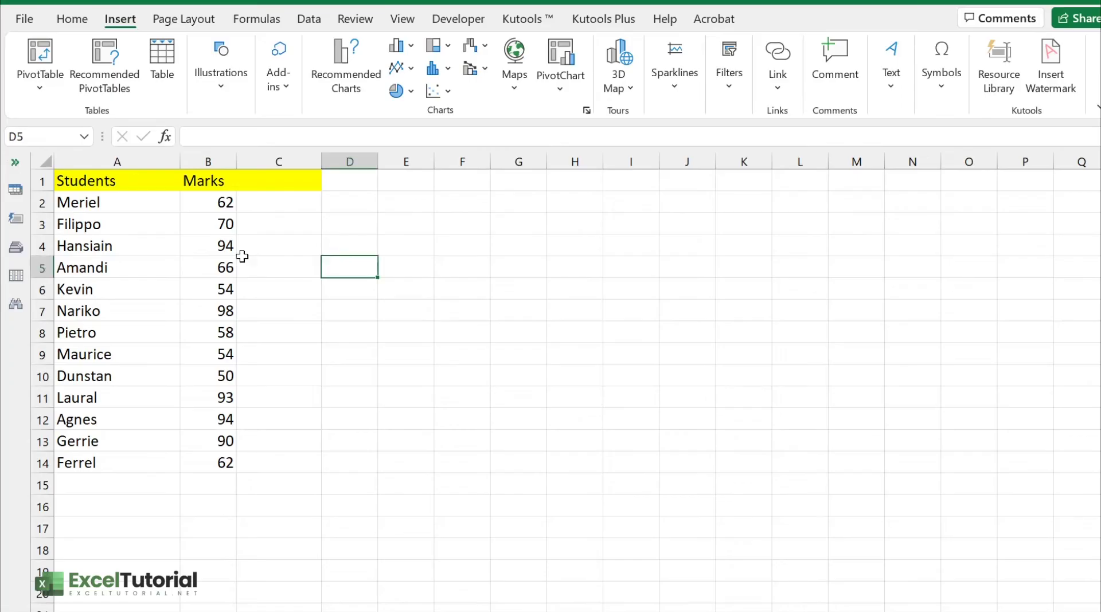
Select the Marks values from B2 down to B14 as the chart data
left_click_drag(224, 223, 203, 459)
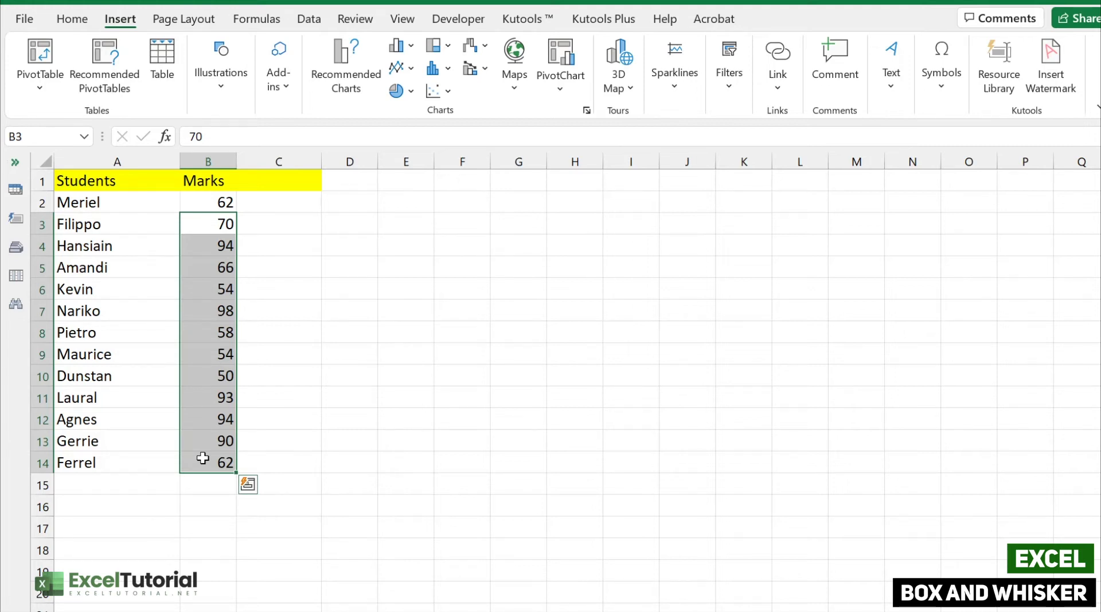
left_click_drag(223, 203, 218, 461)
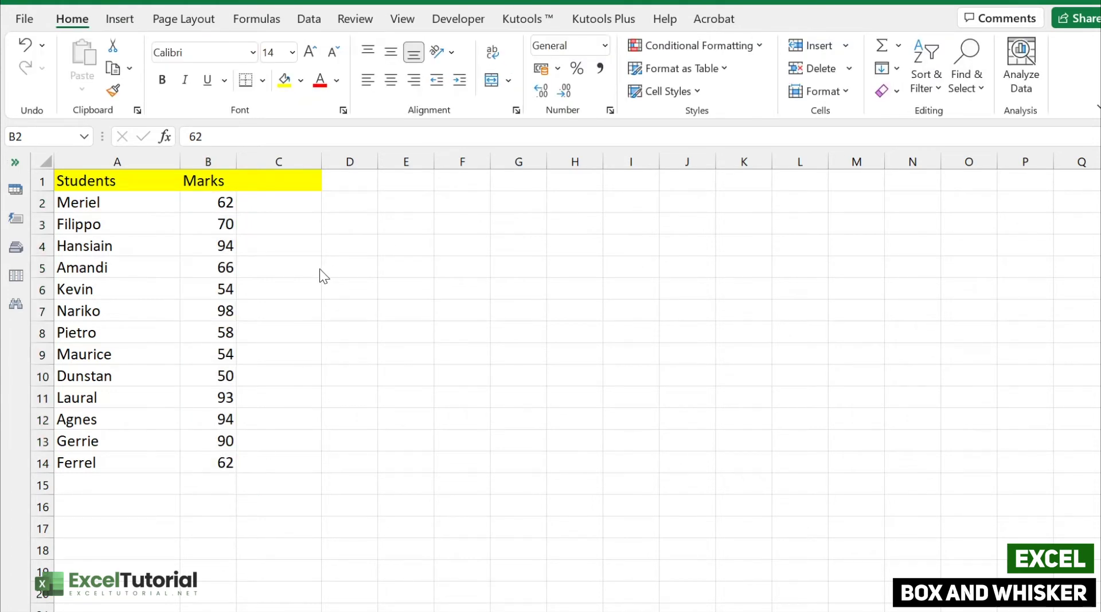
left_click(220, 200)
key("ctrl+shift+Down")
double_click(220, 198)
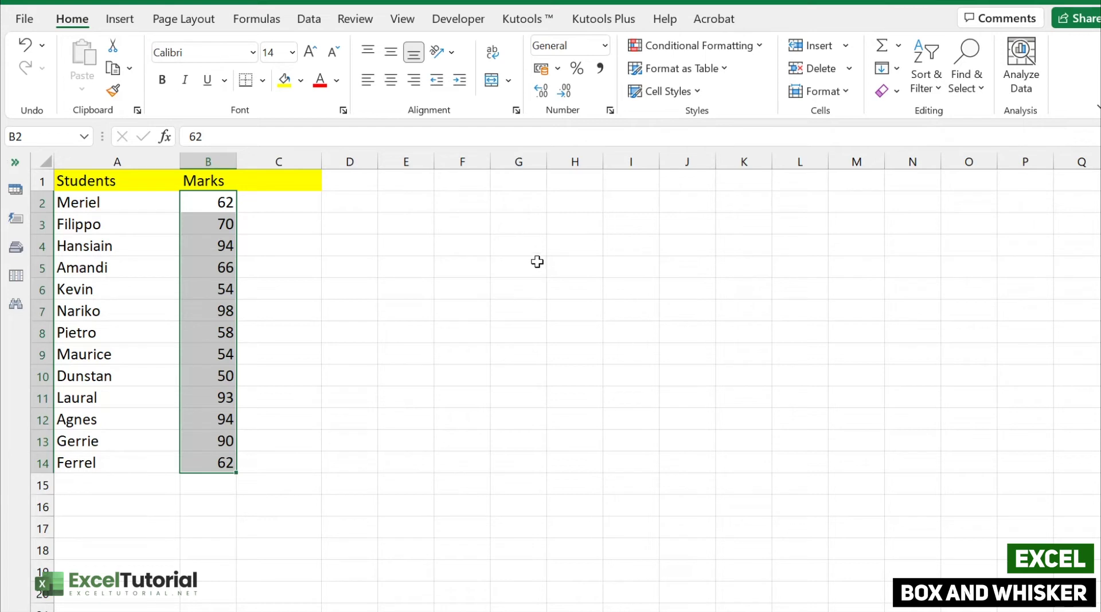
Insert a Box and Whisker chart from the Insert tab's statistic chart list
left_click(120, 20)
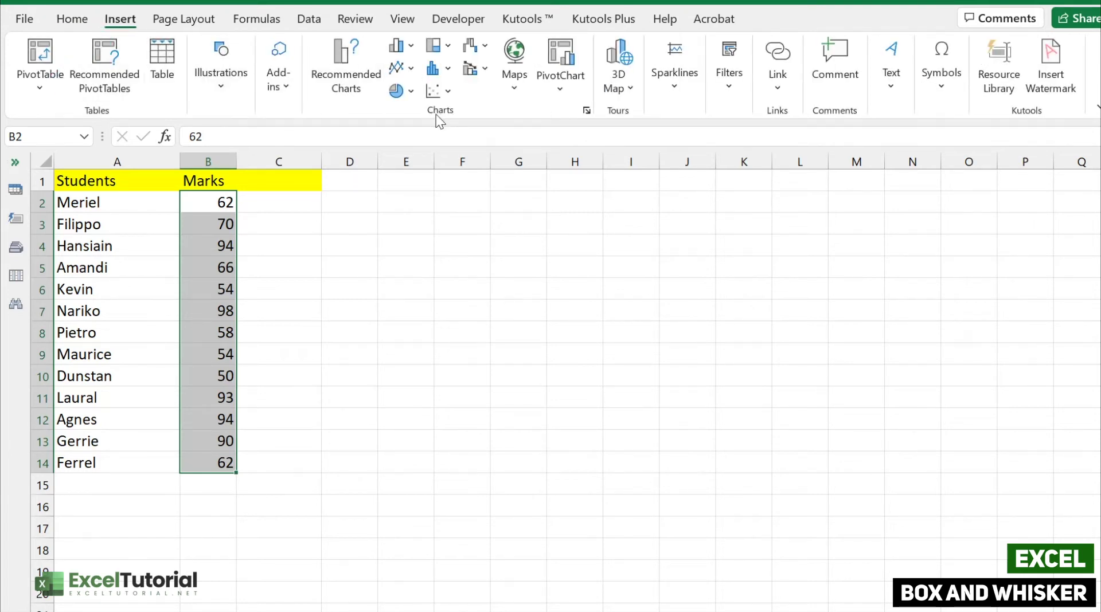
left_click(440, 71)
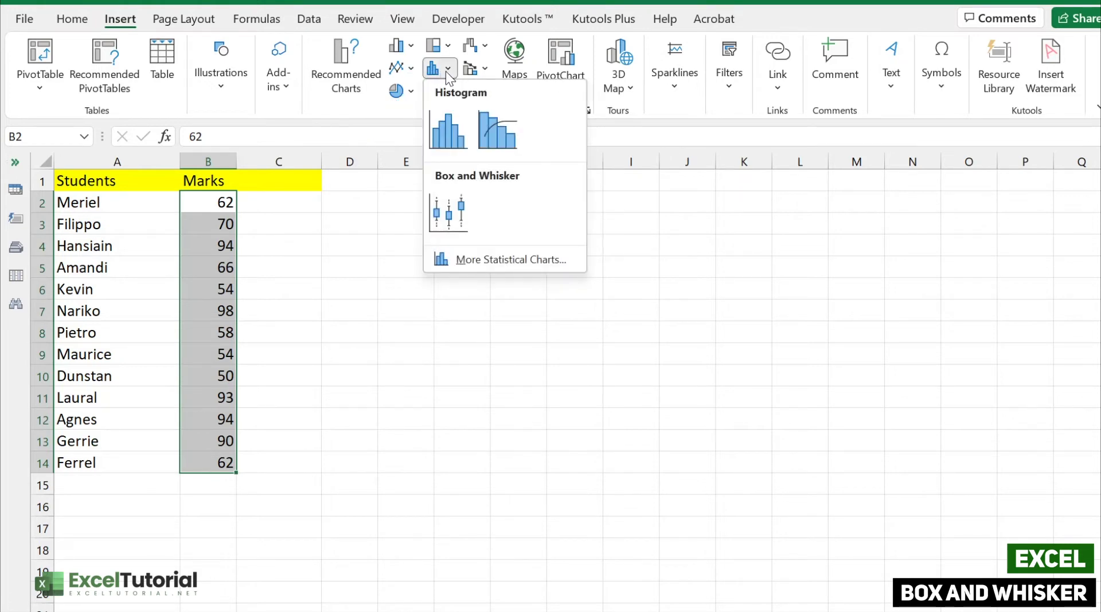
left_click(462, 213)
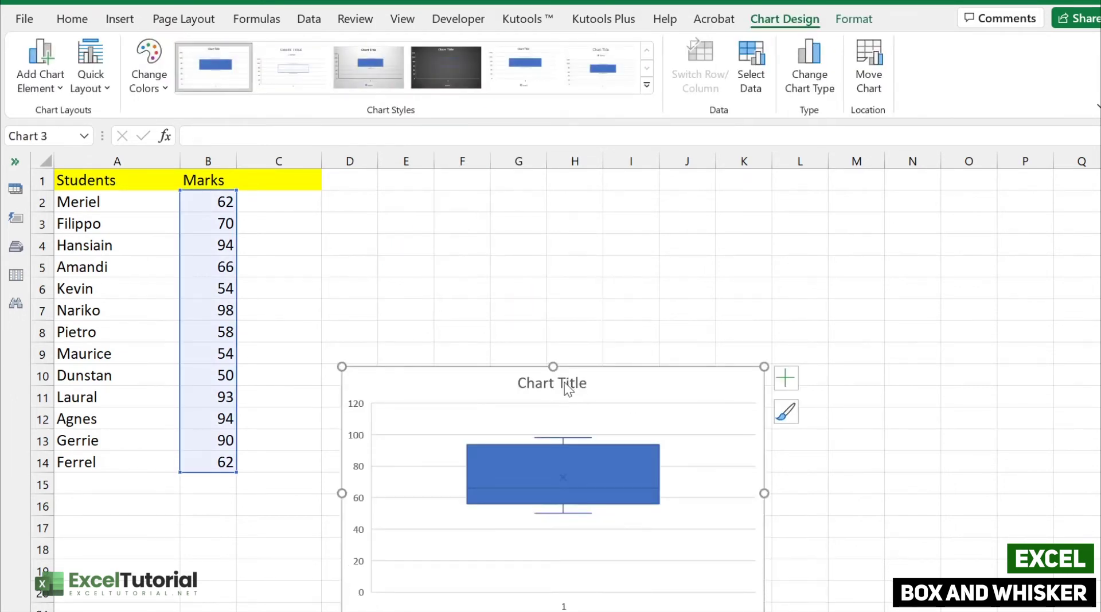
Replace the default Chart Title text with 'Marks'
double_click(567, 389)
triple_click(566, 382)
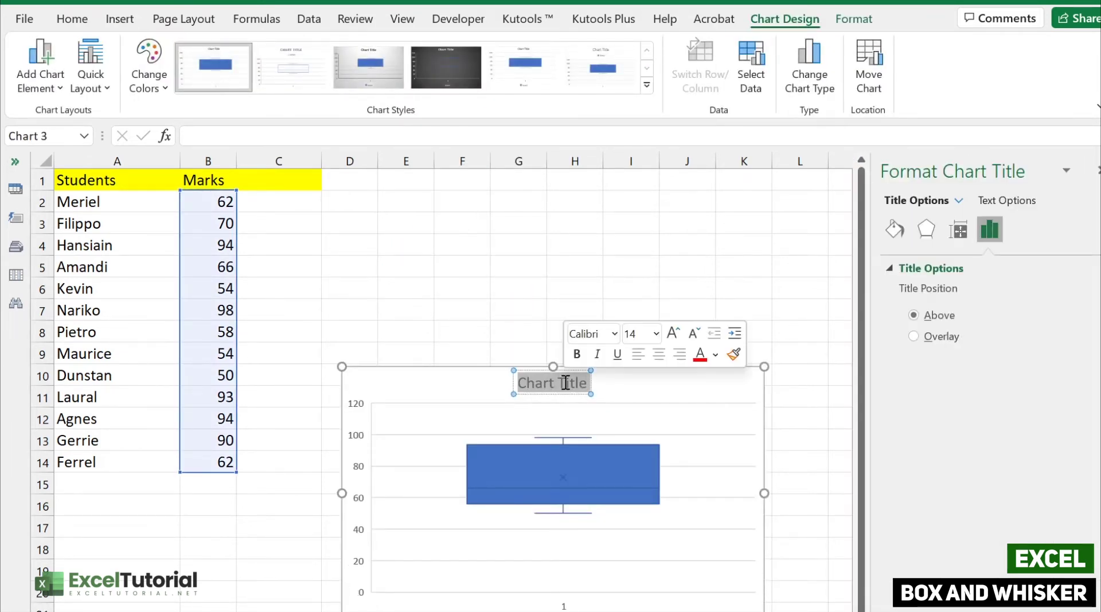
type("Marks")
key("Return")
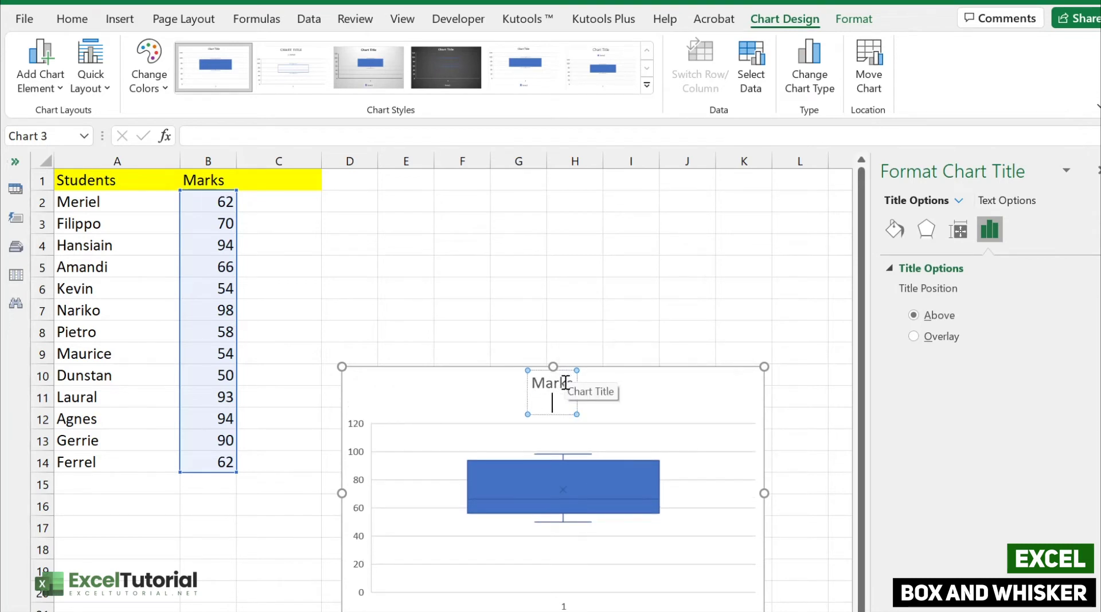
key("BackSpace")
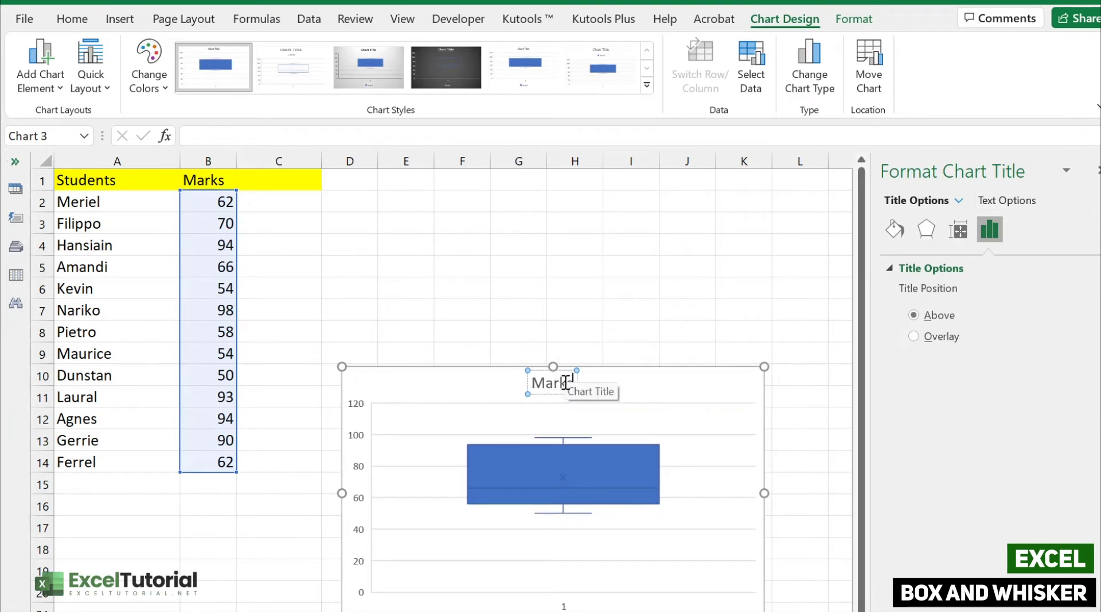
left_click(639, 603)
Select the box series, plot area and whole chart area, then show the Chart Elements list
left_click(620, 491)
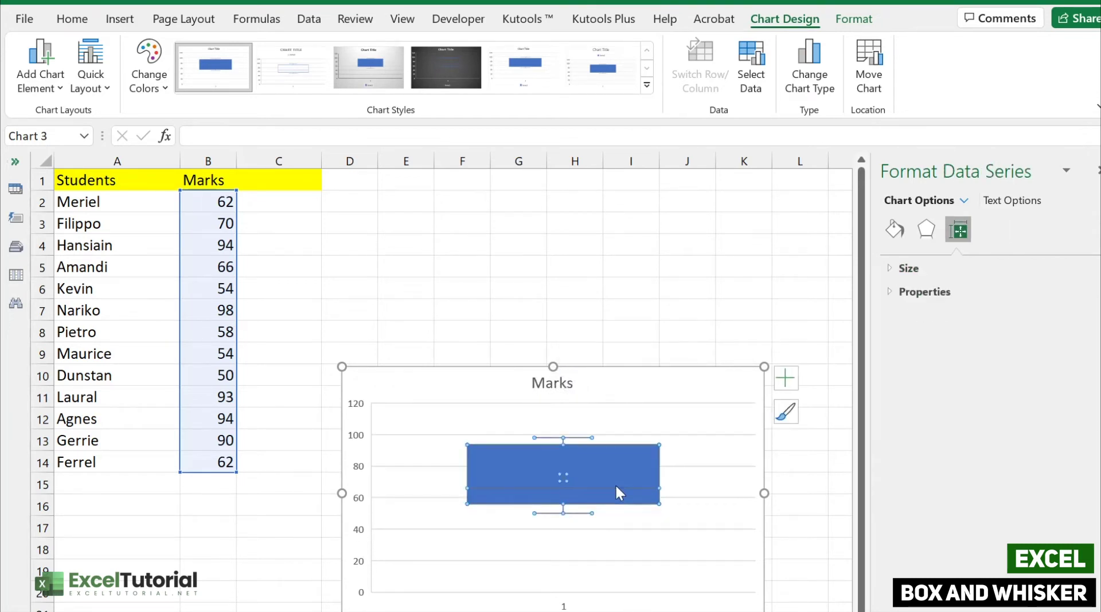
left_click(613, 578)
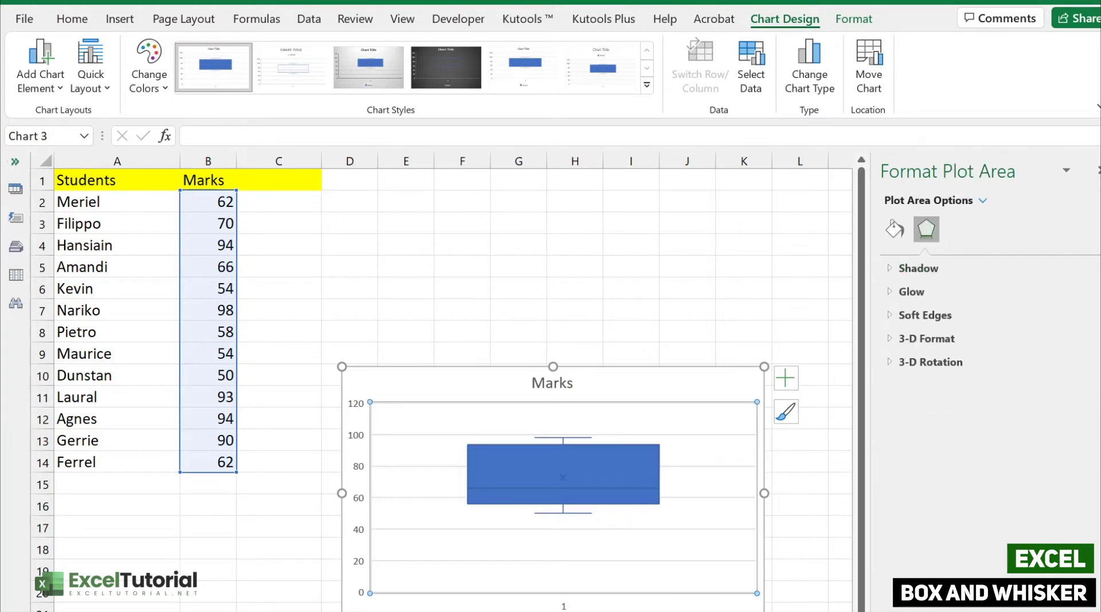
left_click(624, 386)
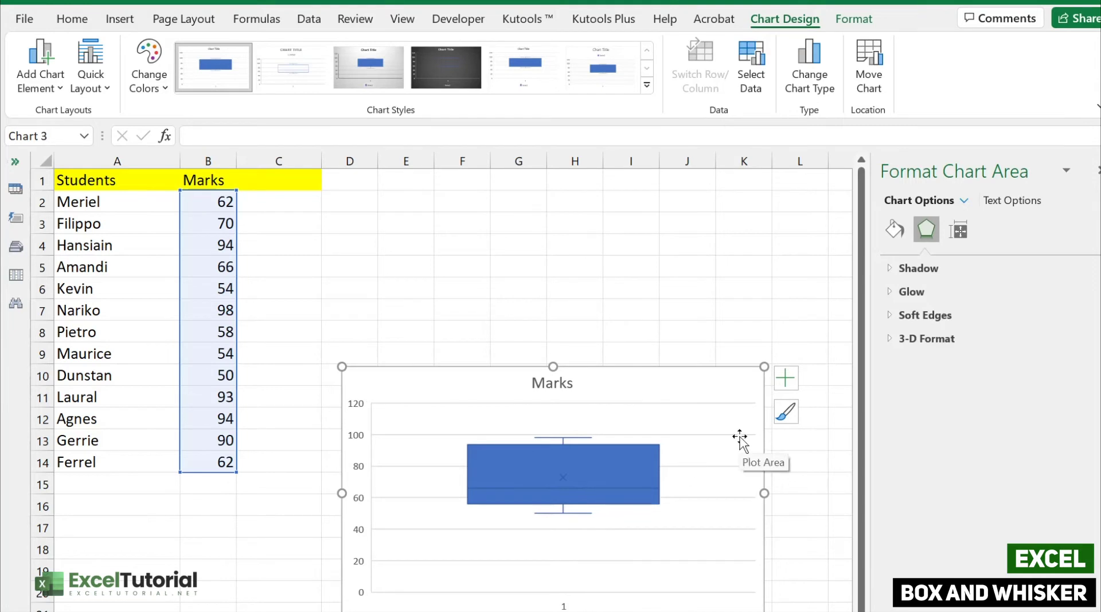
left_click(786, 379)
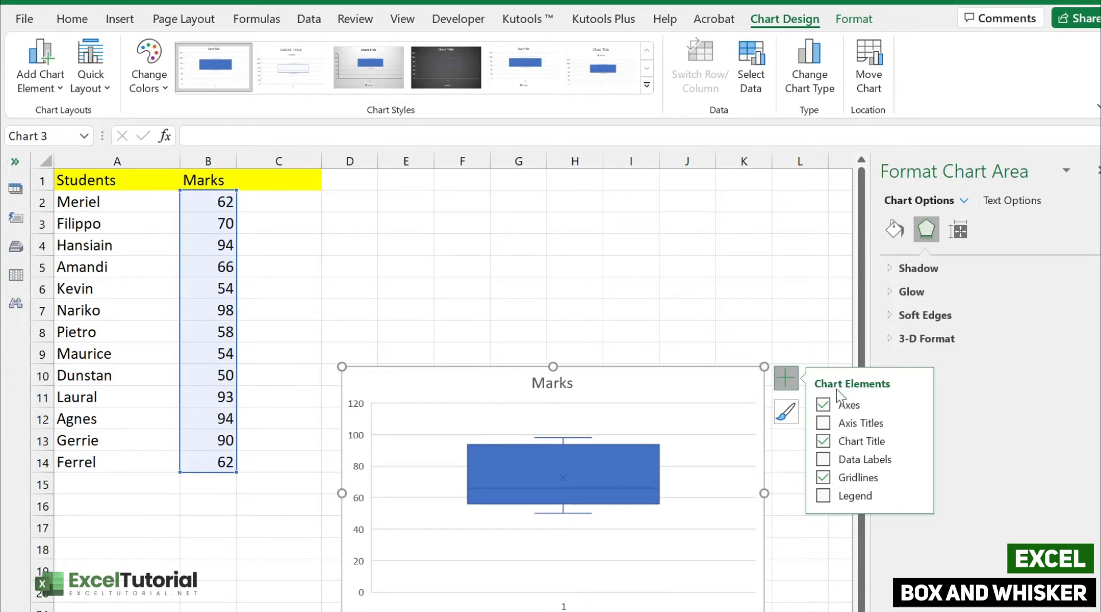
Turn on Data Labels so the chart shows 98, 93.5, 66, 56, 50 and mean 72.69230769
left_click(784, 384)
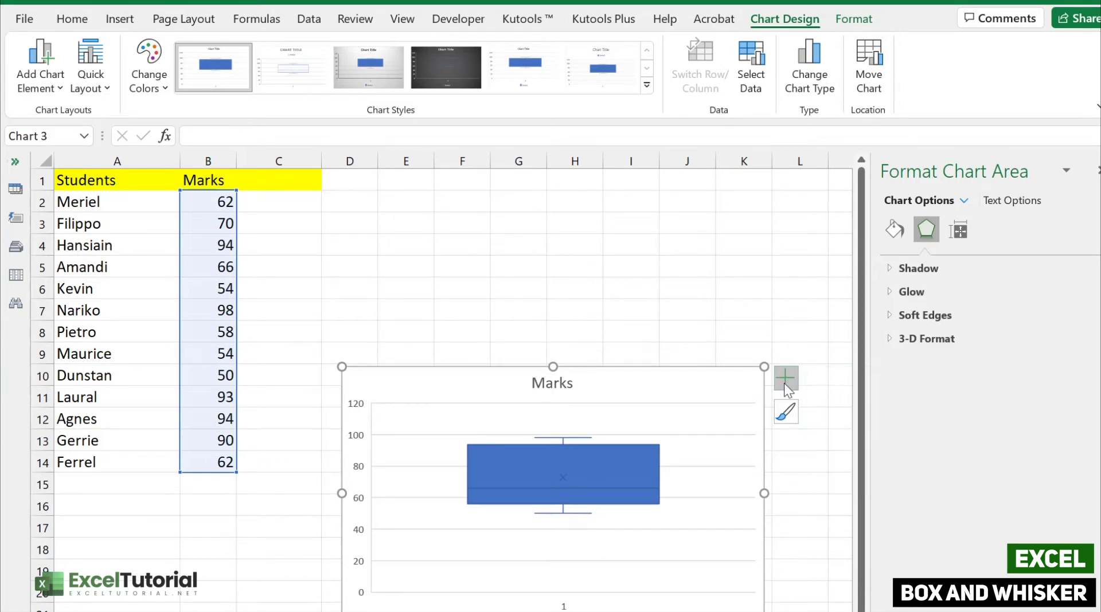
left_click(784, 385)
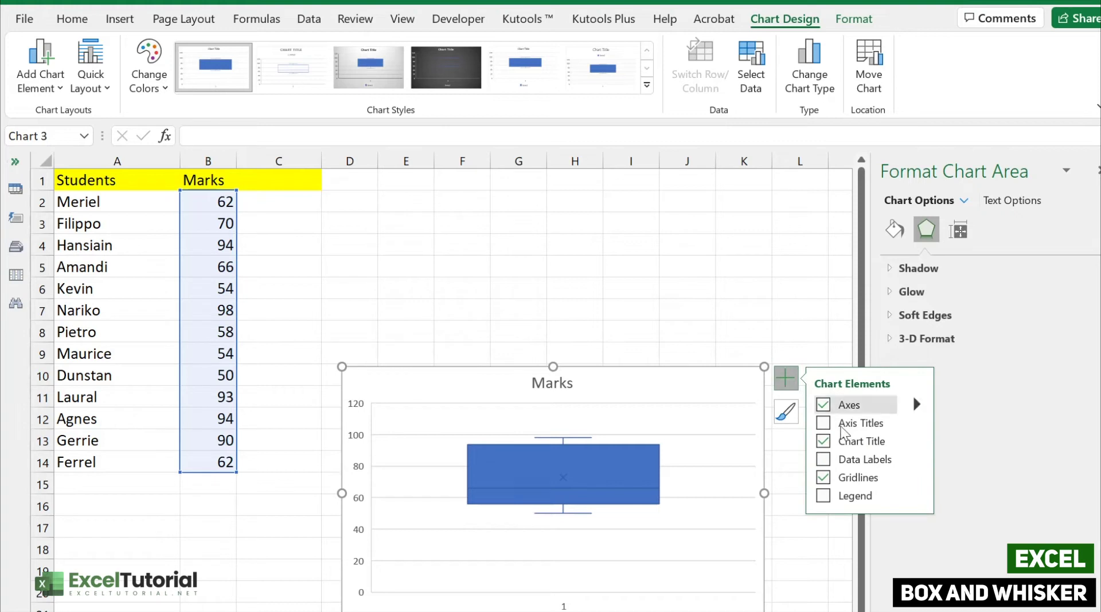
left_click(822, 462)
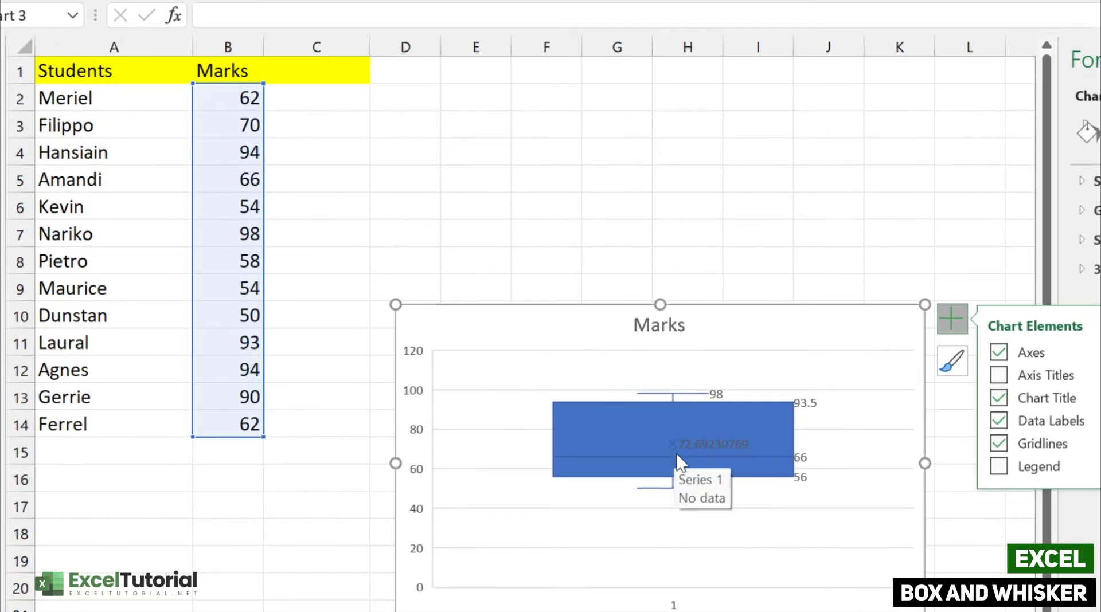
mouse_move(704, 457)
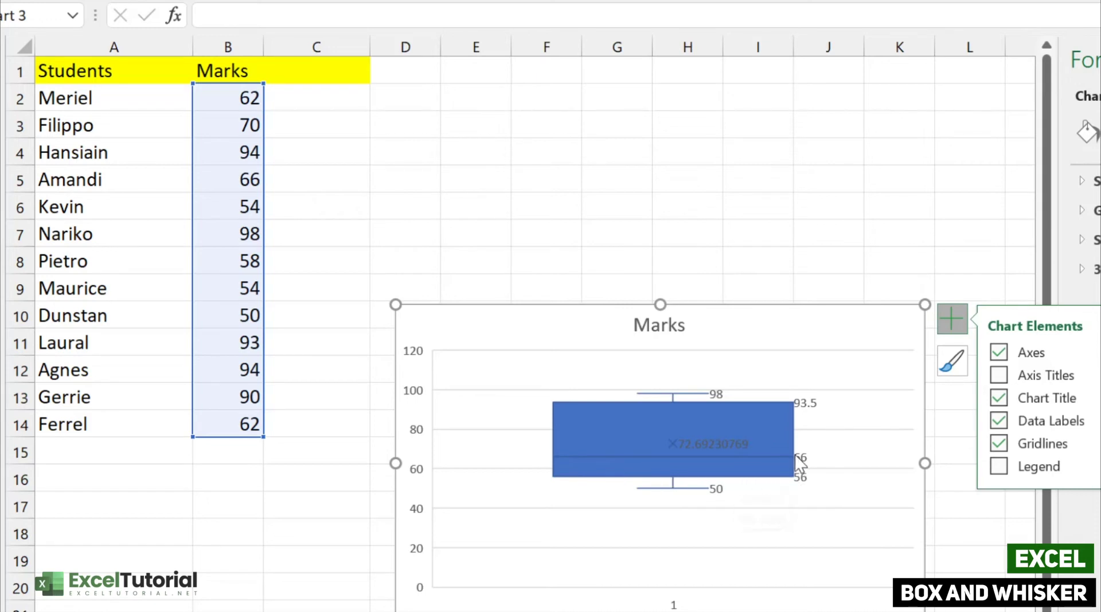
mouse_move(799, 471)
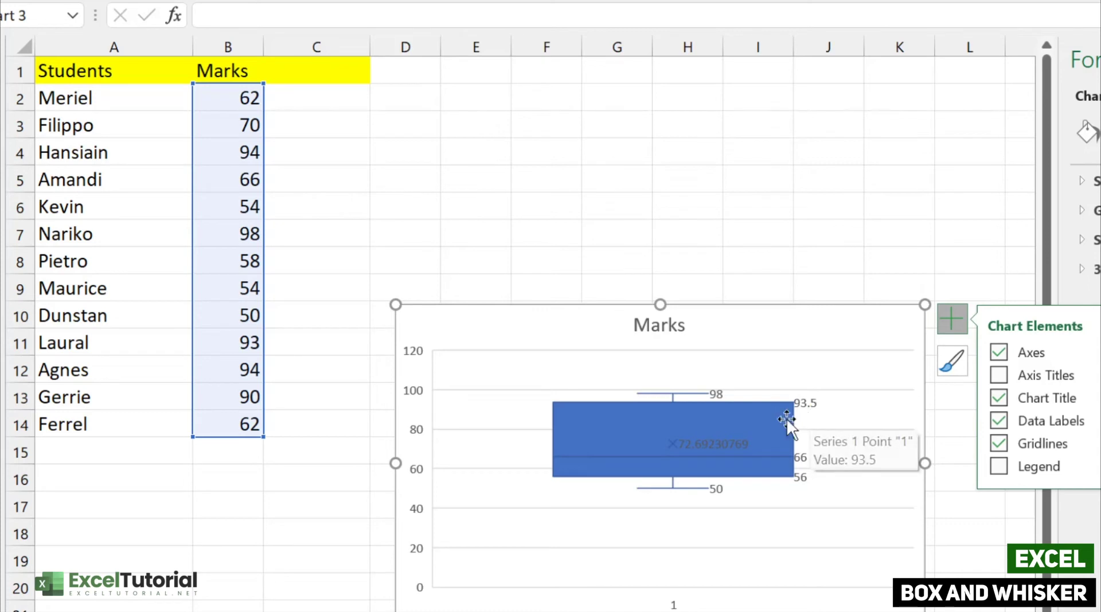
mouse_move(719, 432)
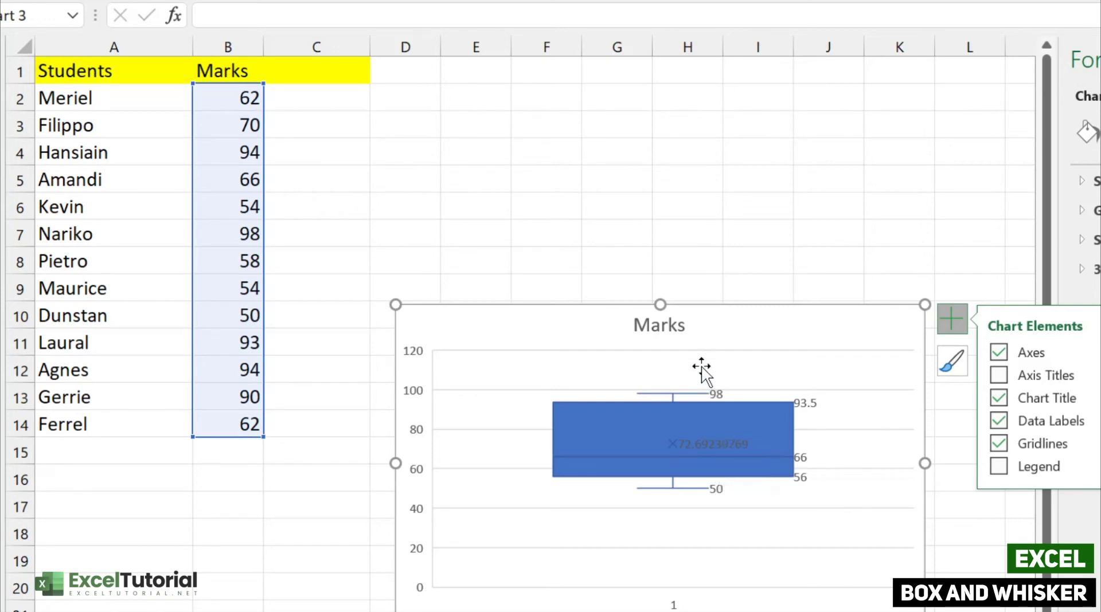
mouse_move(717, 393)
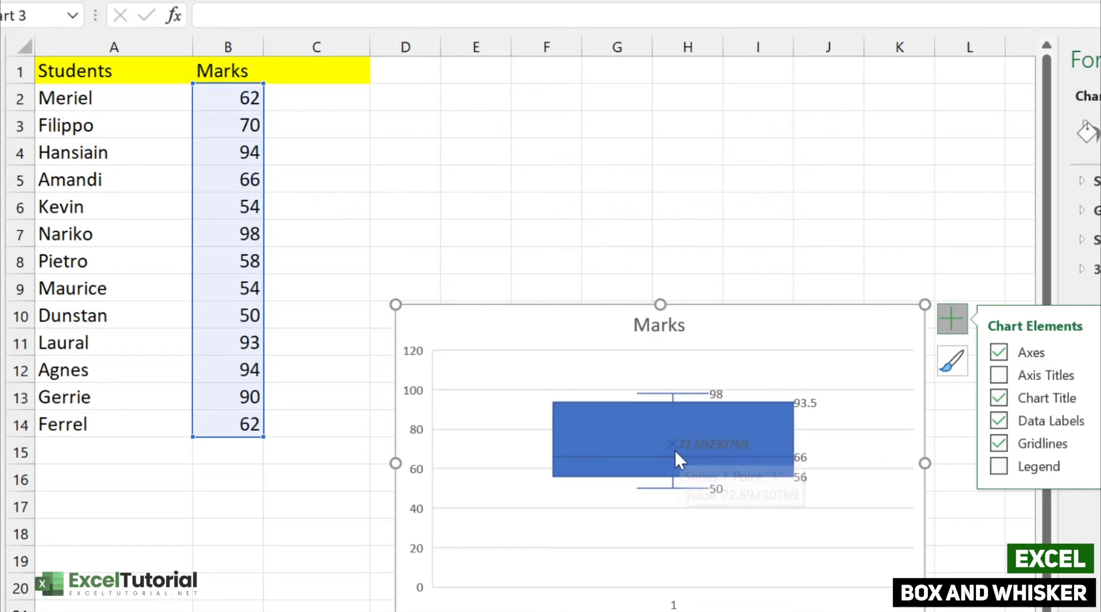
mouse_move(672, 446)
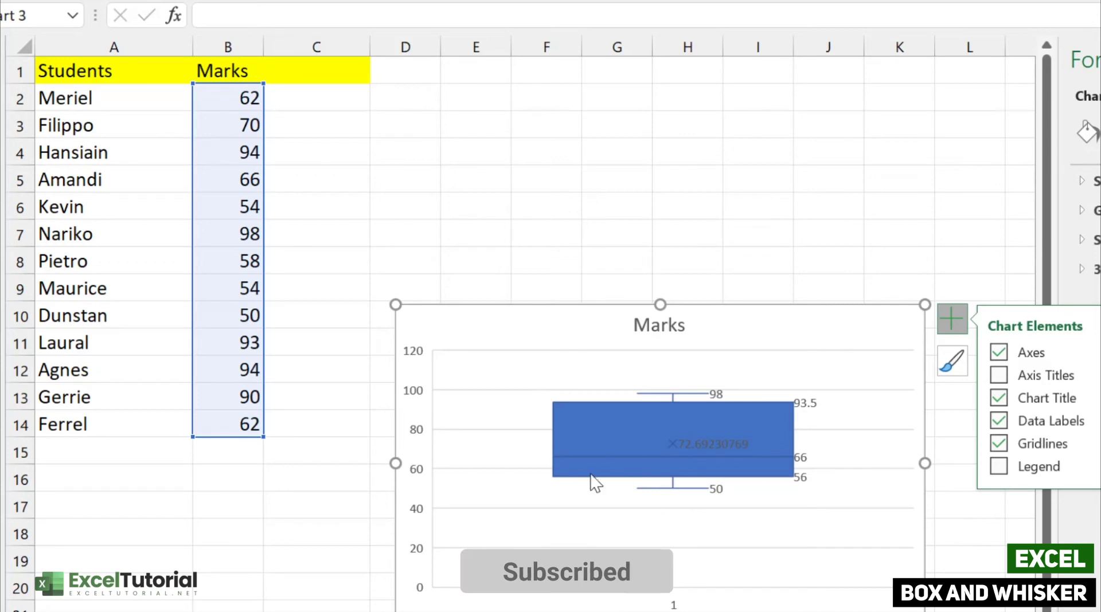
mouse_move(559, 459)
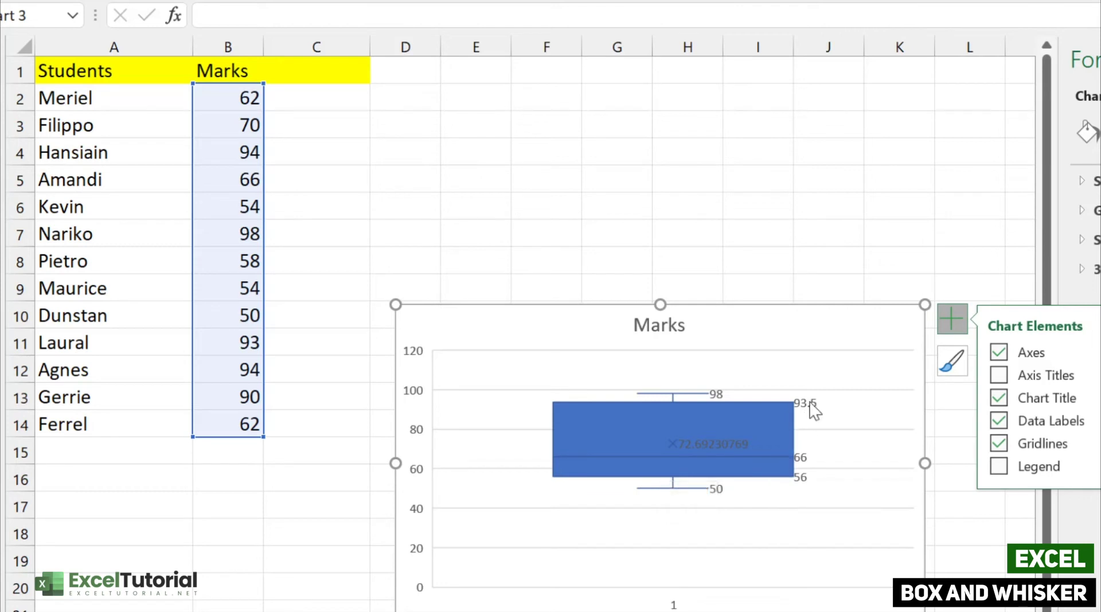
mouse_move(811, 402)
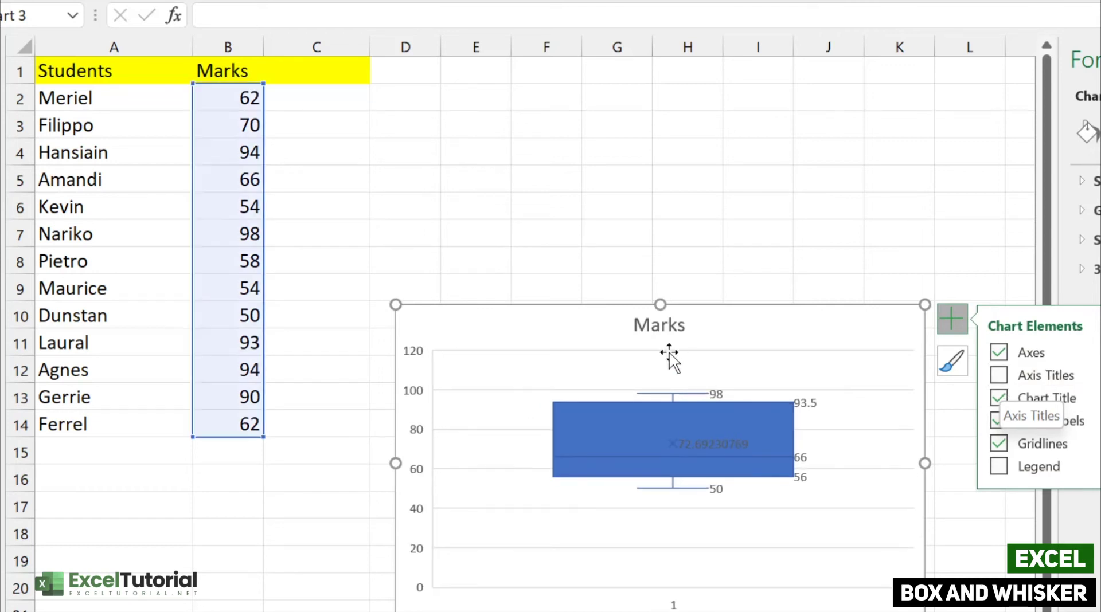
Add axis titles and retitle the chart 'Class A1'
left_click(998, 376)
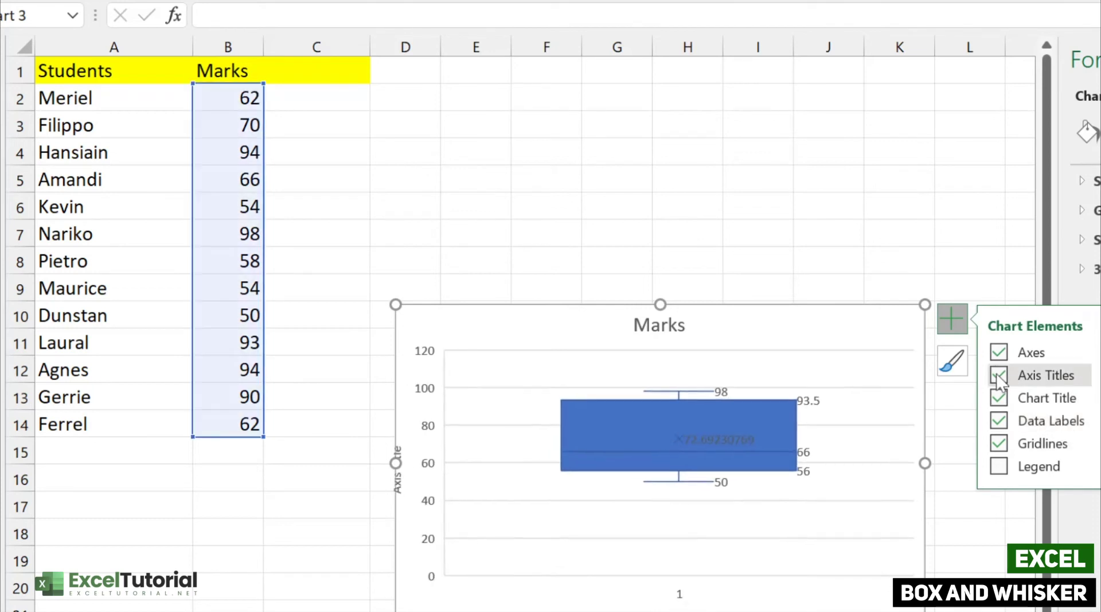
left_click(671, 327)
type("Class A1")
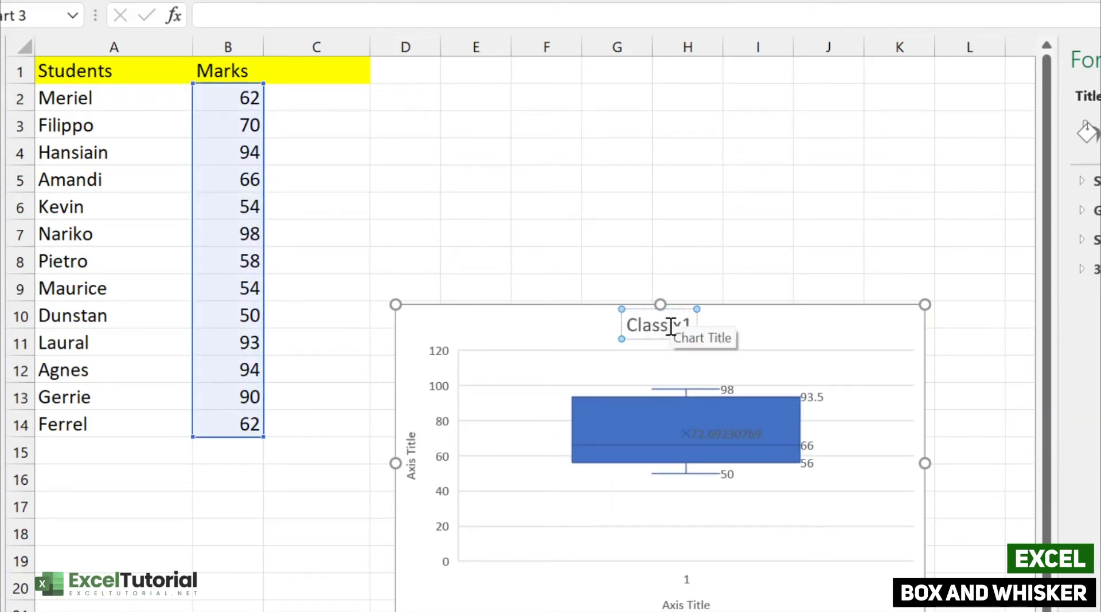
Rename the vertical axis title to 'Marks'
left_click(409, 465)
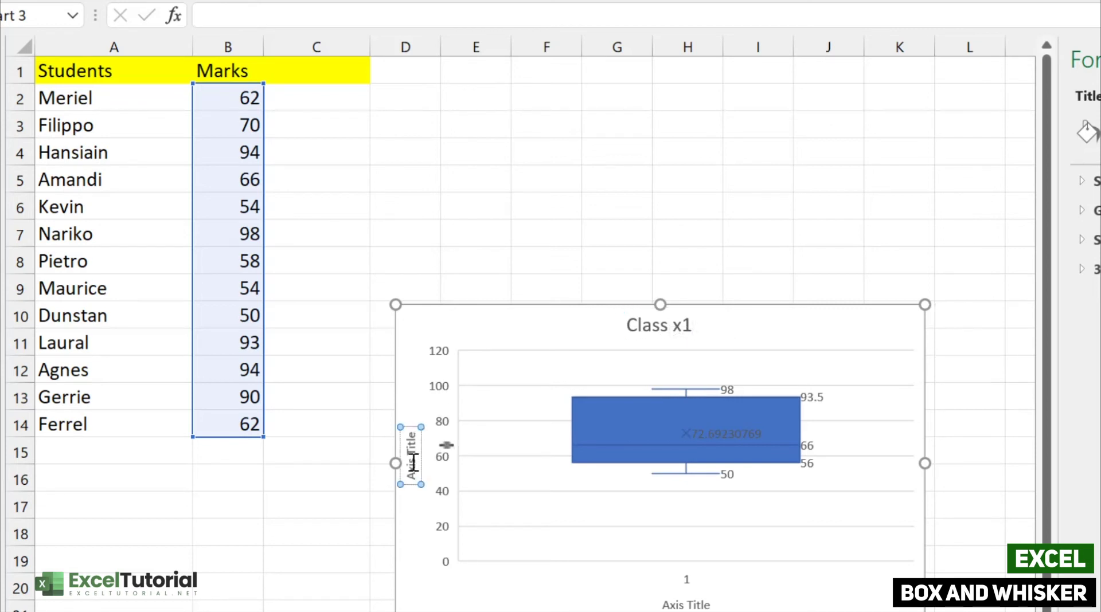
double_click(411, 462)
triple_click(413, 462)
type("Marks")
left_click(500, 605)
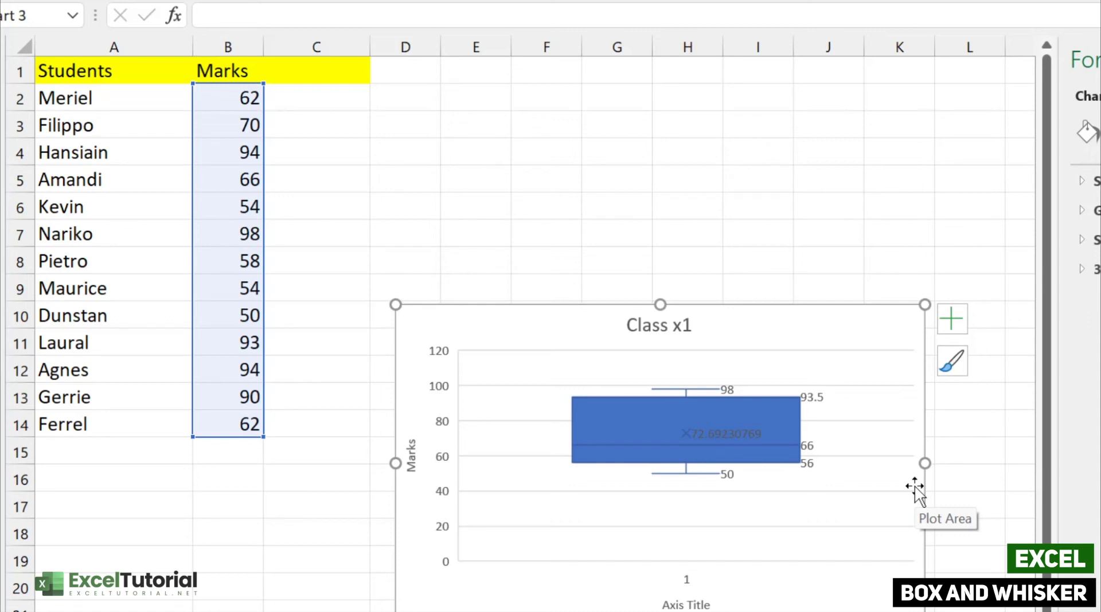
left_click(952, 361)
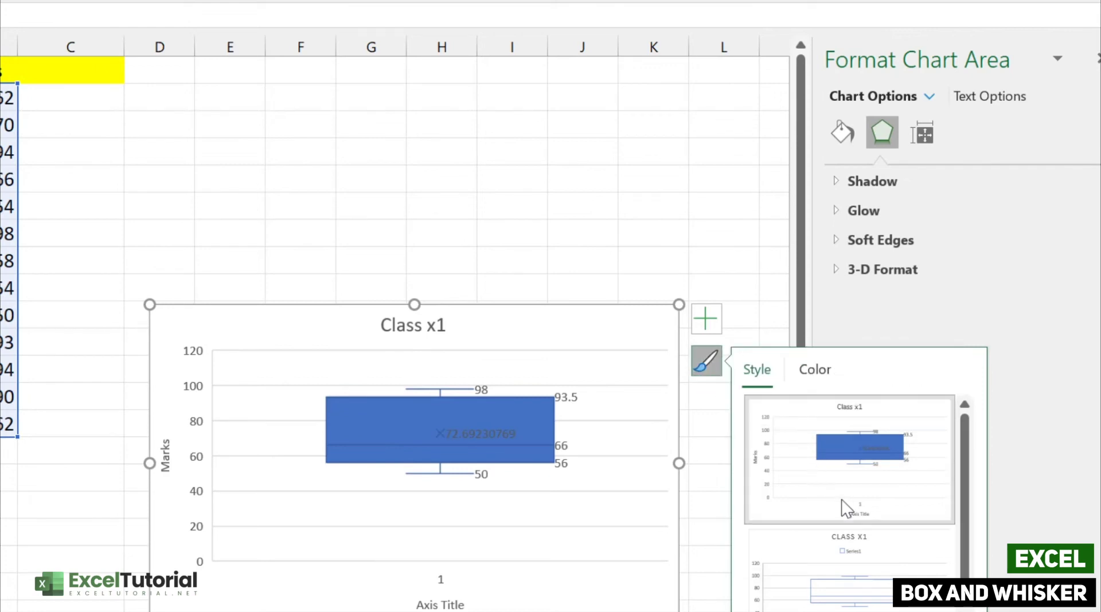
Apply the light grey gradient style from the Chart Styles gallery
scroll(851, 498, "up", 1)
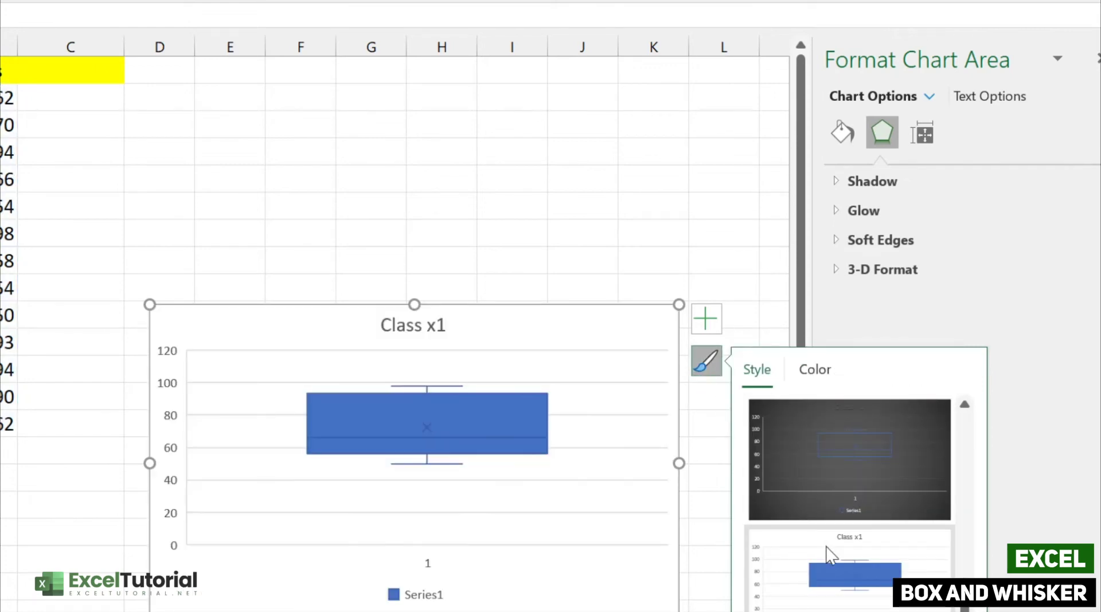
scroll(975, 424, "down", 3)
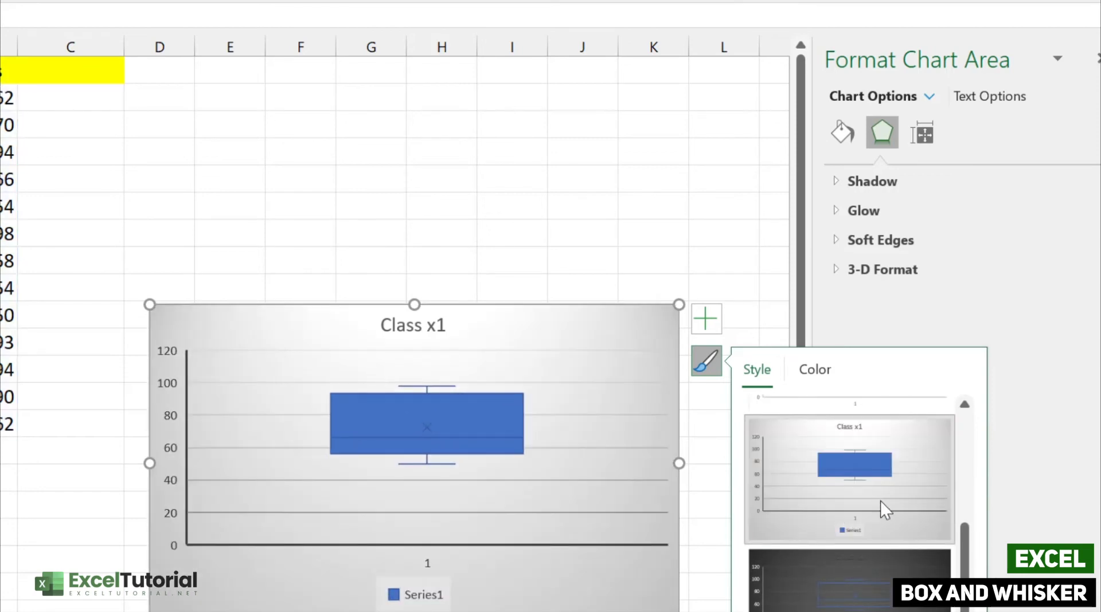
left_click(841, 512)
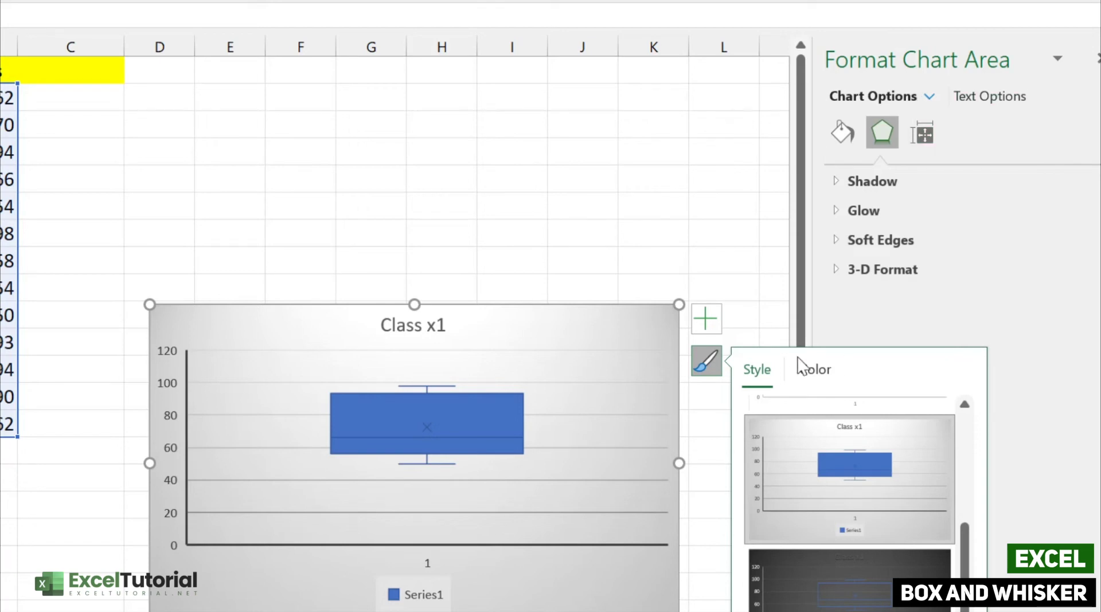
left_click(717, 363)
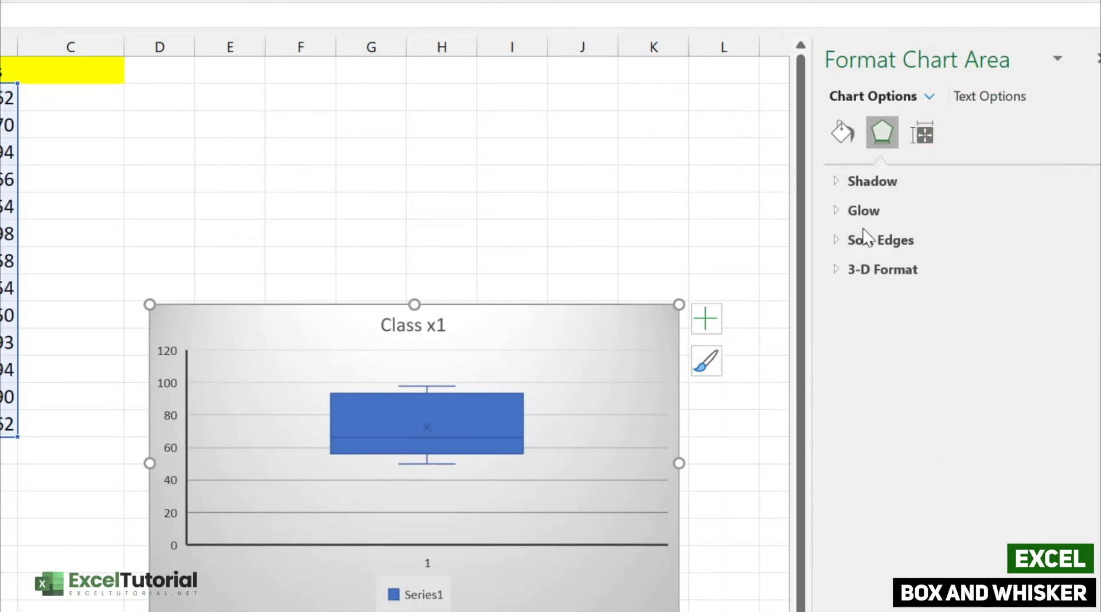
Inspect the chart area's Fill and Border settings under Fill & Line
left_click(834, 137)
left_click(838, 185)
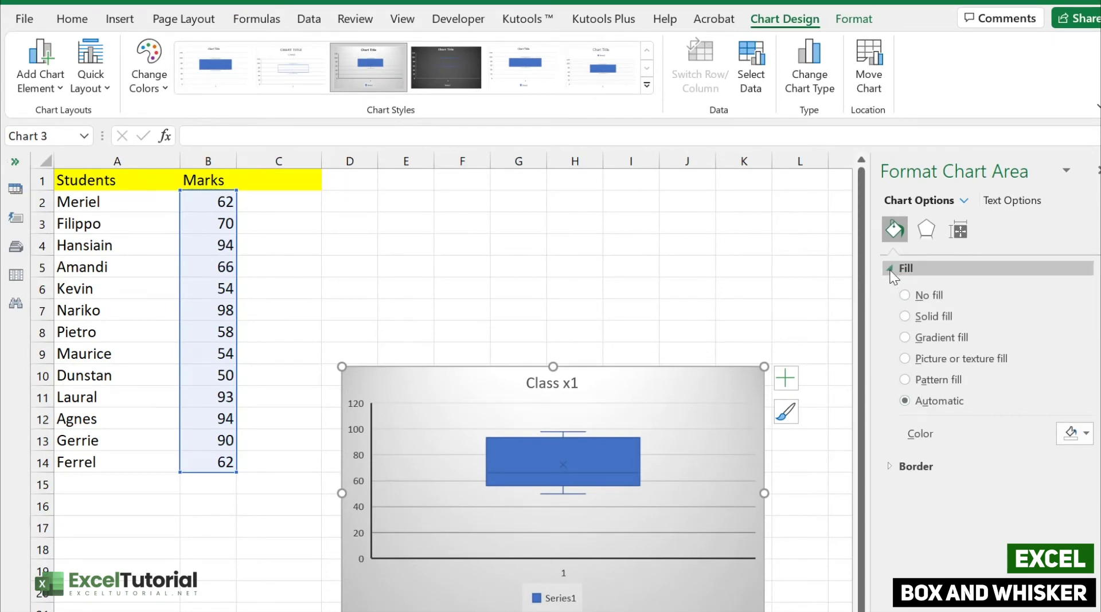
left_click(890, 271)
left_click(887, 290)
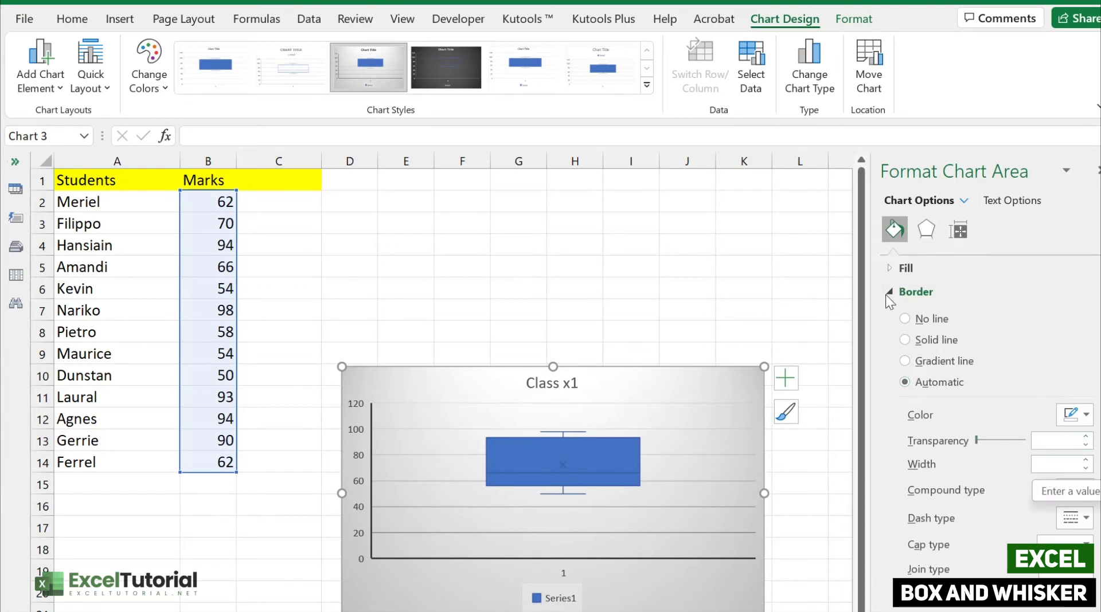
Look through the Shadow and Soft Edges effects, then switch to Size & Properties
left_click(927, 231)
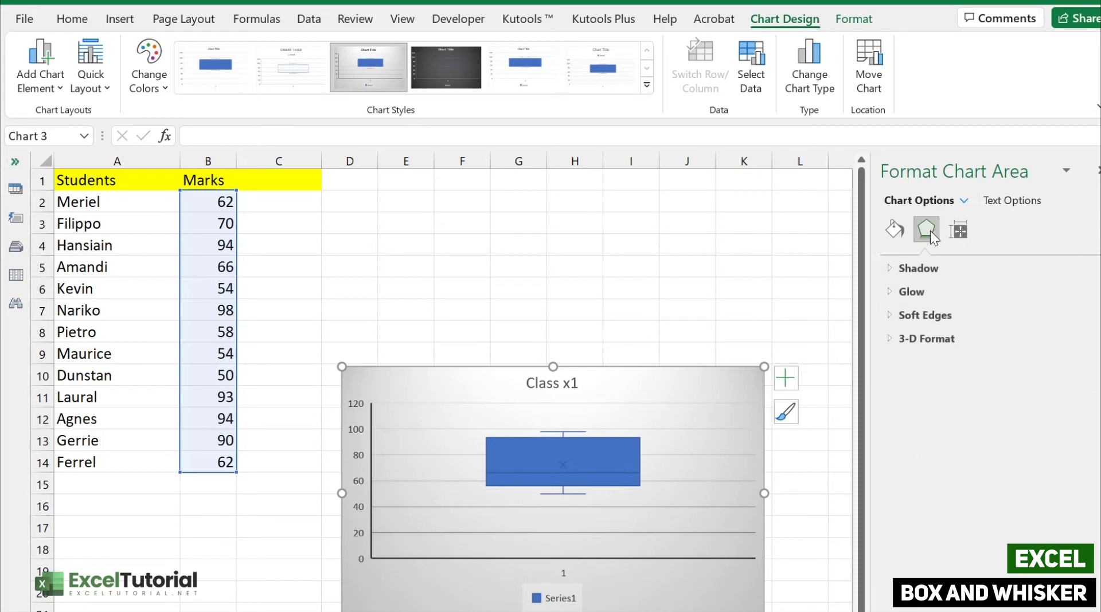
left_click(886, 269)
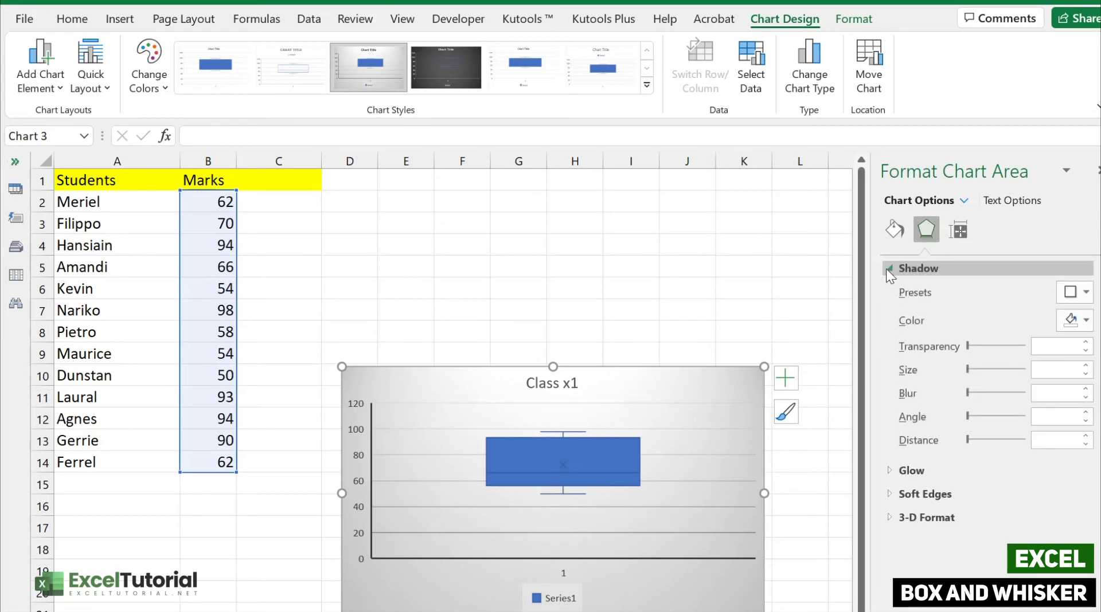
left_click(888, 269)
left_click(894, 315)
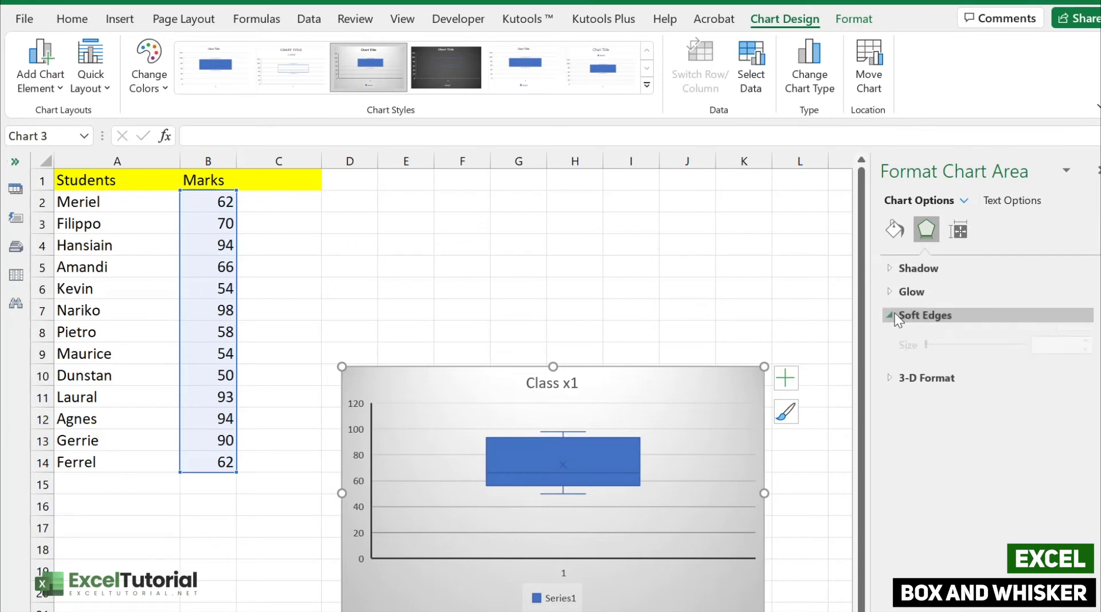
left_click(894, 315)
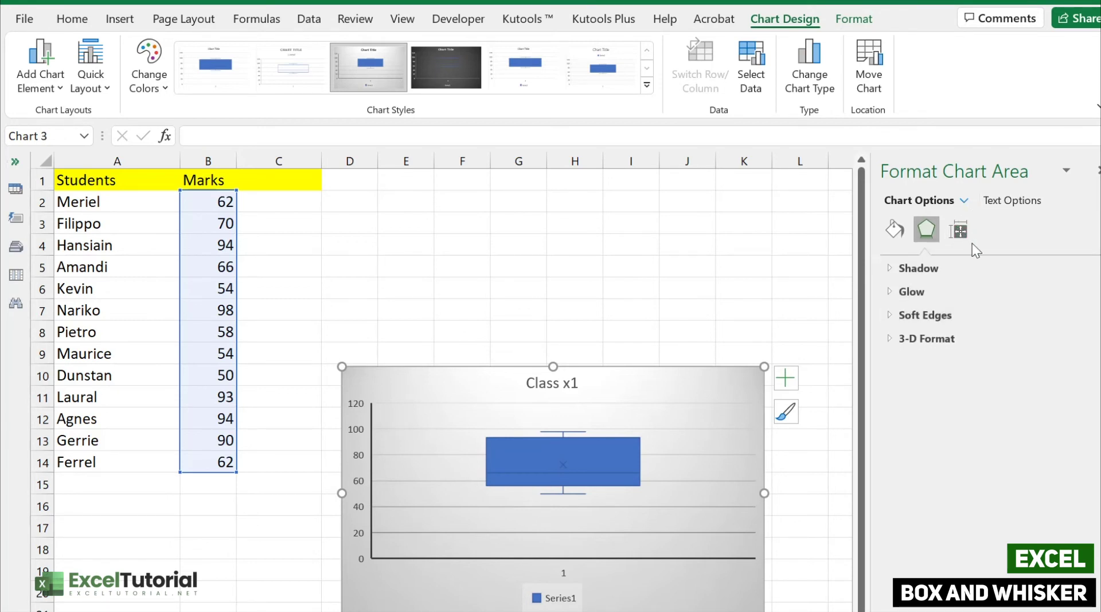
left_click(958, 231)
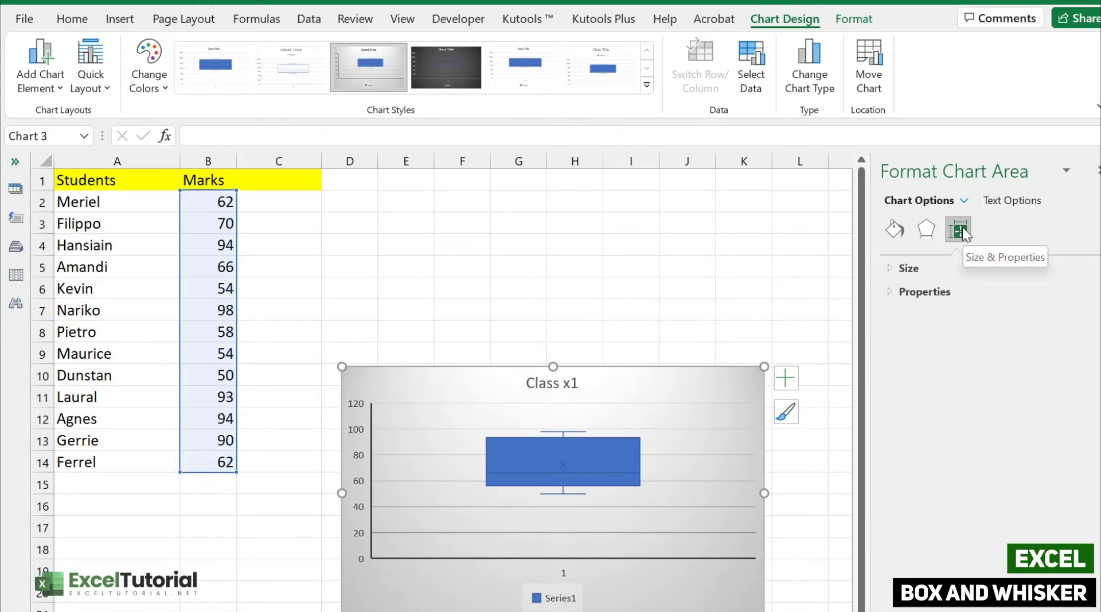
Check Properties, then expand Size showing height 7.62 cm, width 12.7 cm, scales 100%
left_click(893, 291)
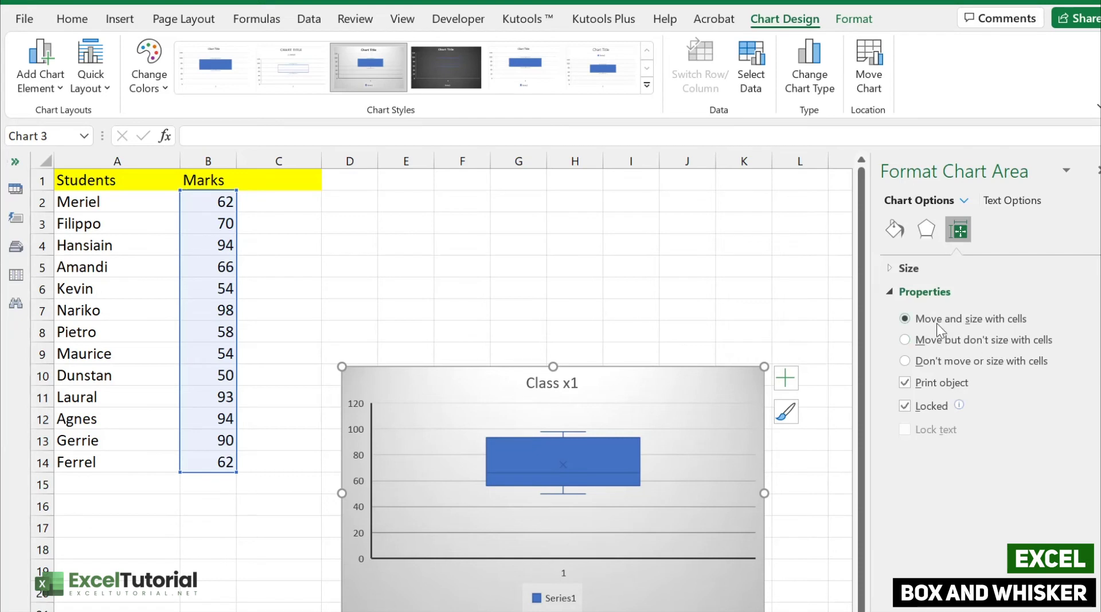
left_click(891, 293)
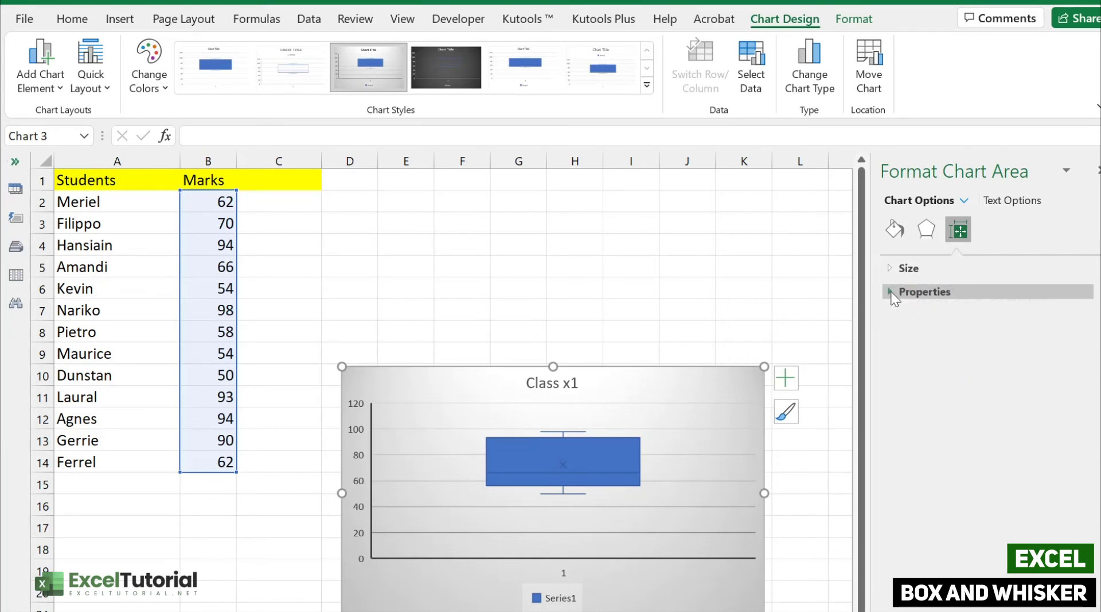
left_click(893, 292)
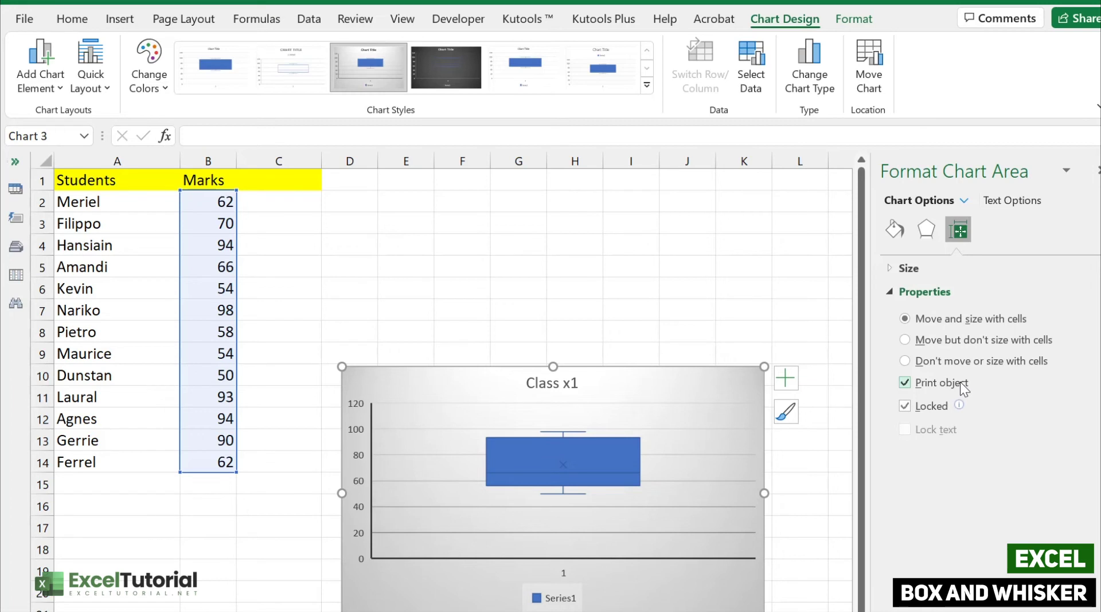
left_click(890, 292)
left_click(890, 269)
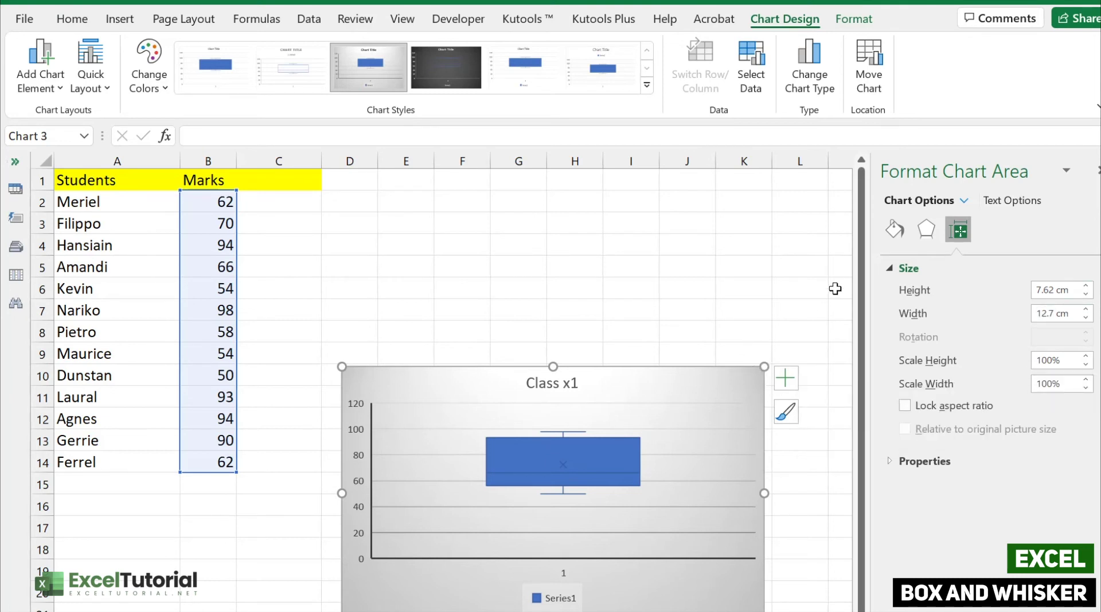
Enlarge the chart to 9.01 × 14.52 cm and move it up beside the marks table
left_click_drag(765, 367, 825, 320)
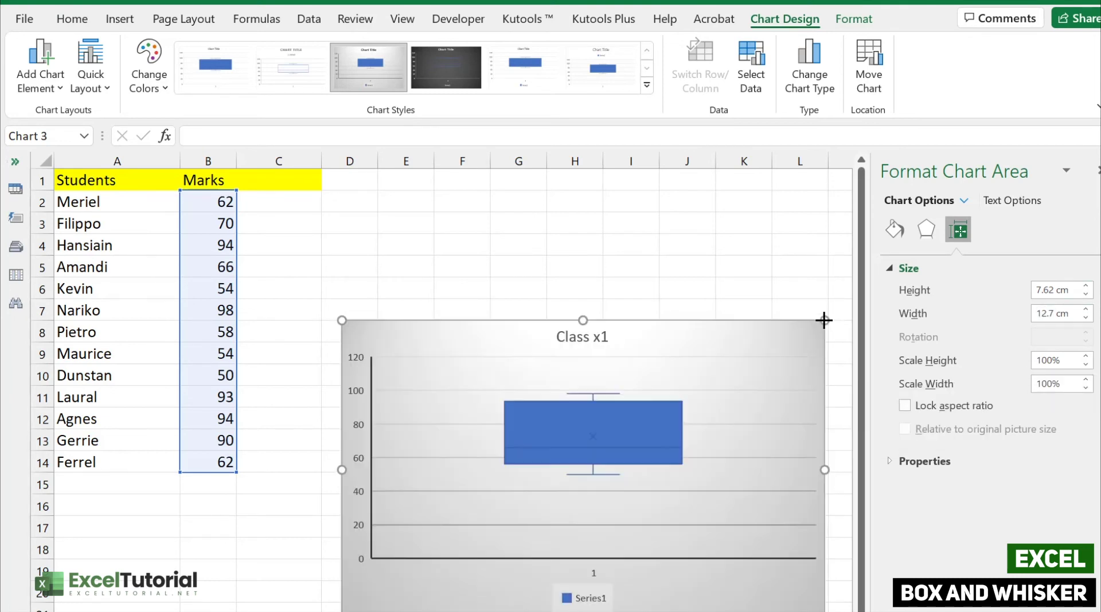
left_click_drag(681, 343, 683, 266)
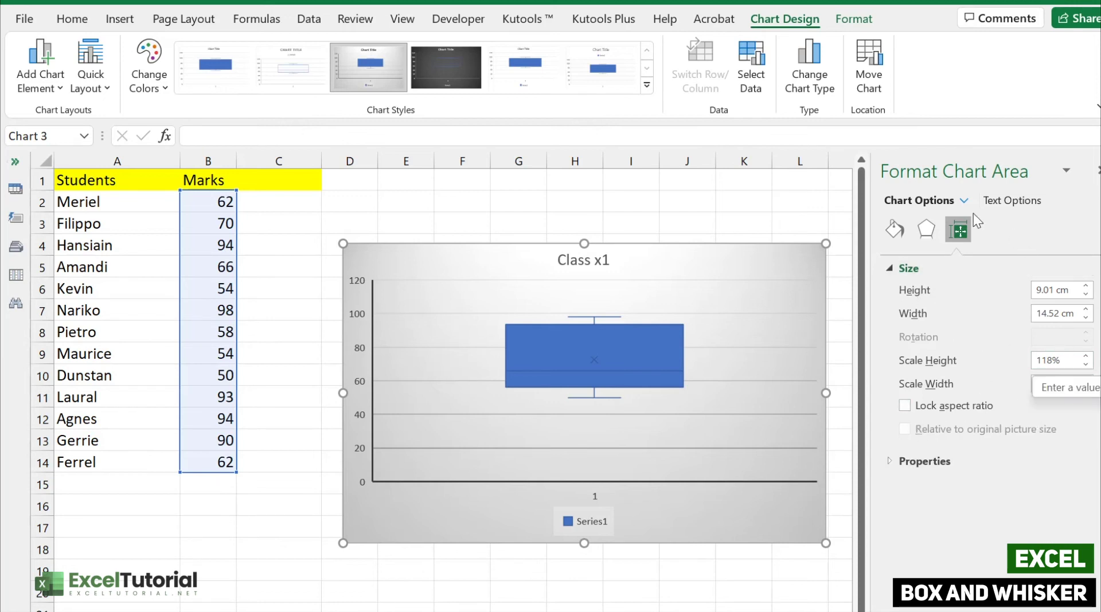
left_click(1015, 201)
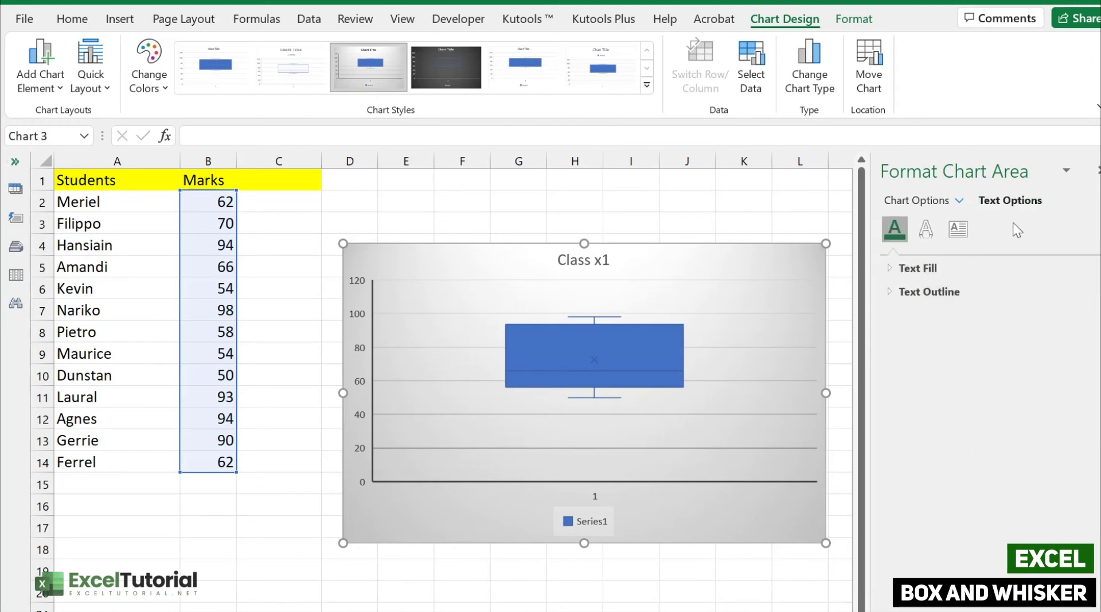
Browse the Text Fill, Outline, Effects and Text Box options, then select the box plot series
left_click(893, 271)
left_click(892, 271)
left_click(896, 294)
left_click(894, 292)
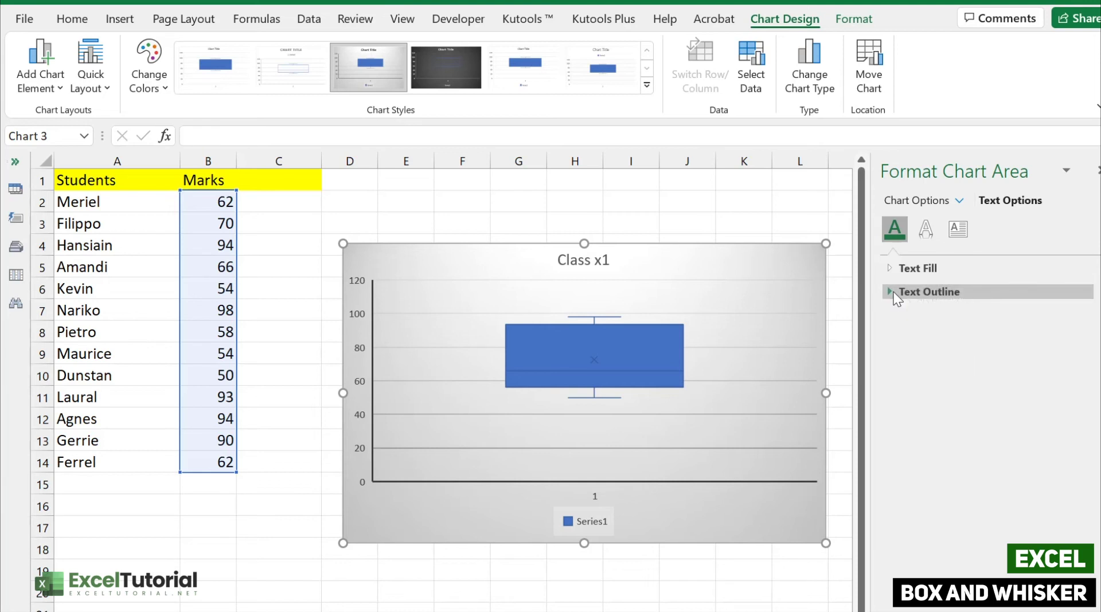
left_click(927, 229)
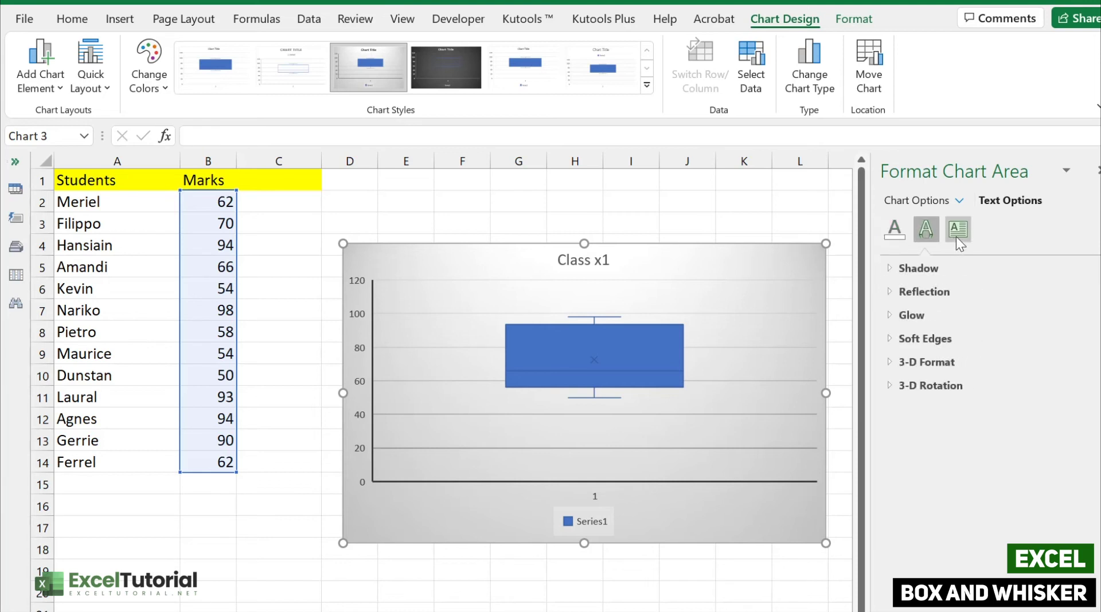
left_click(956, 236)
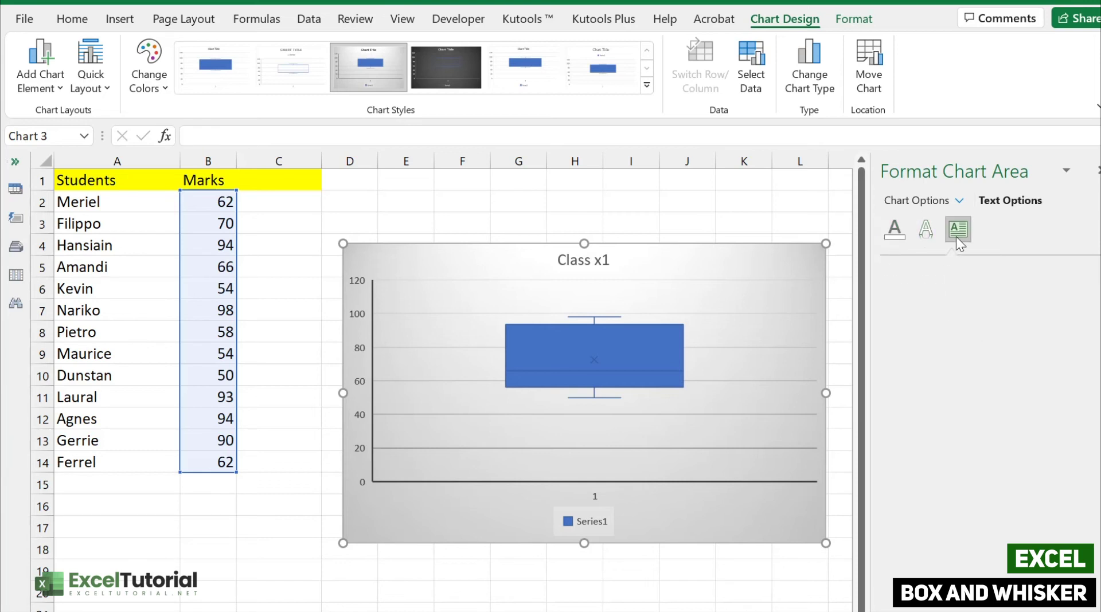
left_click(925, 205)
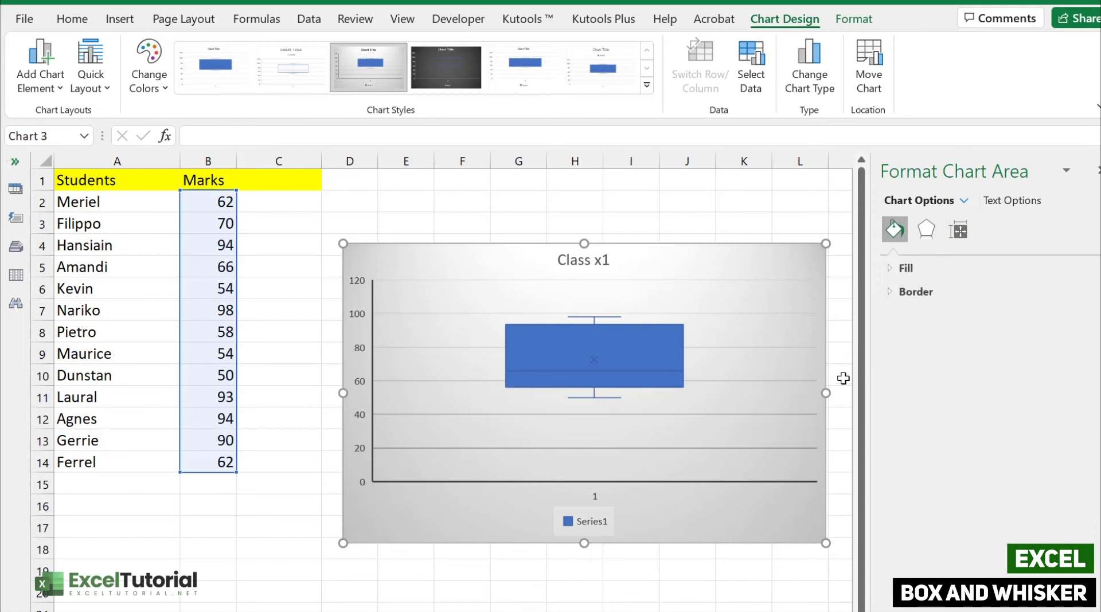
left_click(632, 347)
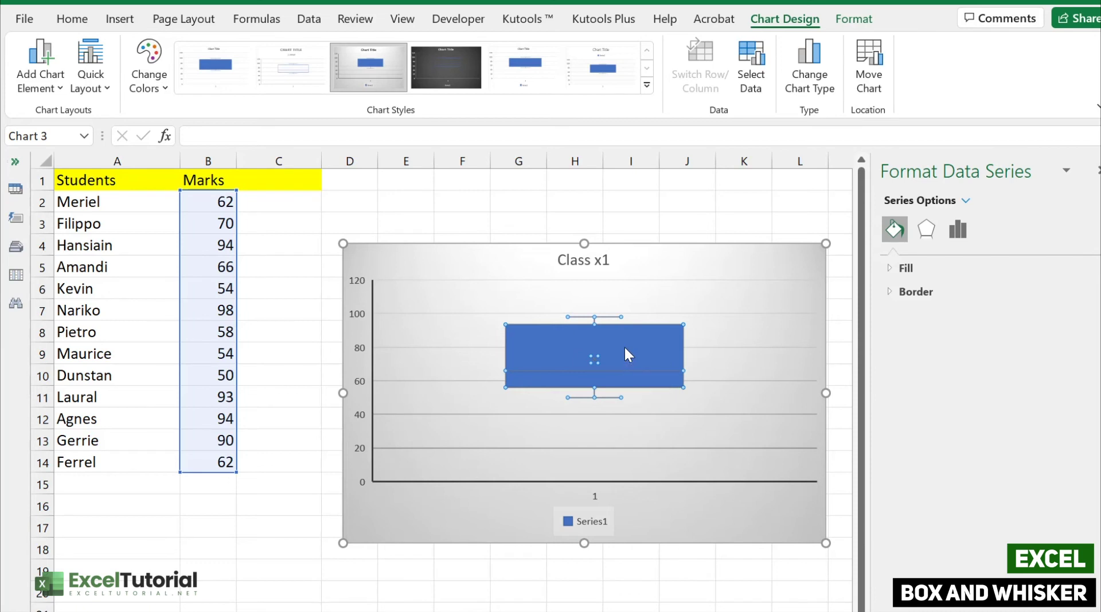
left_click(954, 233)
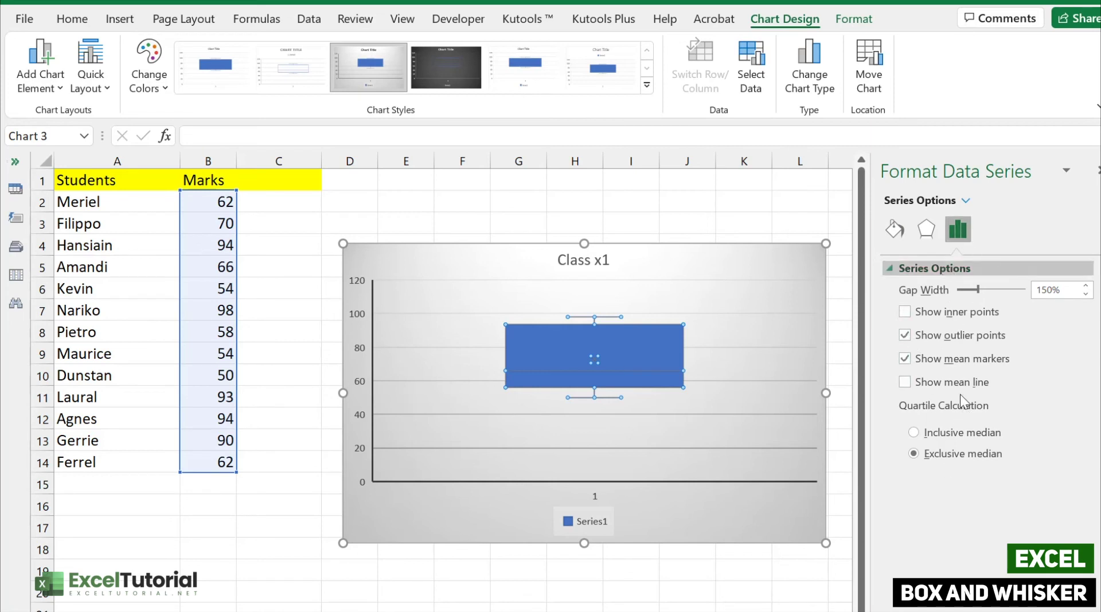
left_click(905, 382)
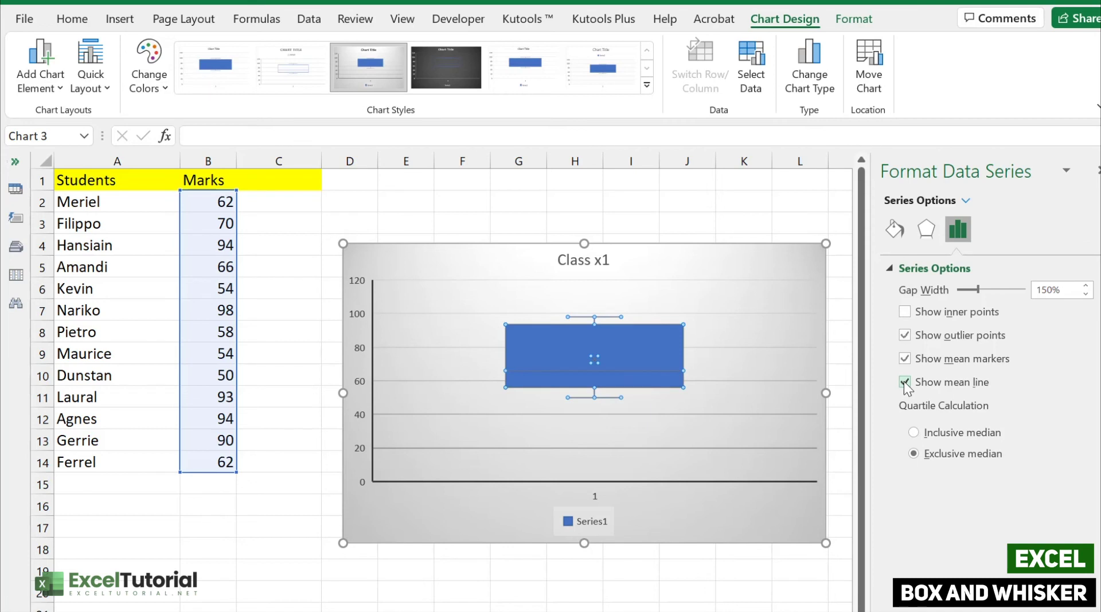
left_click(905, 383)
left_click(904, 312)
left_click(905, 313)
left_click(893, 269)
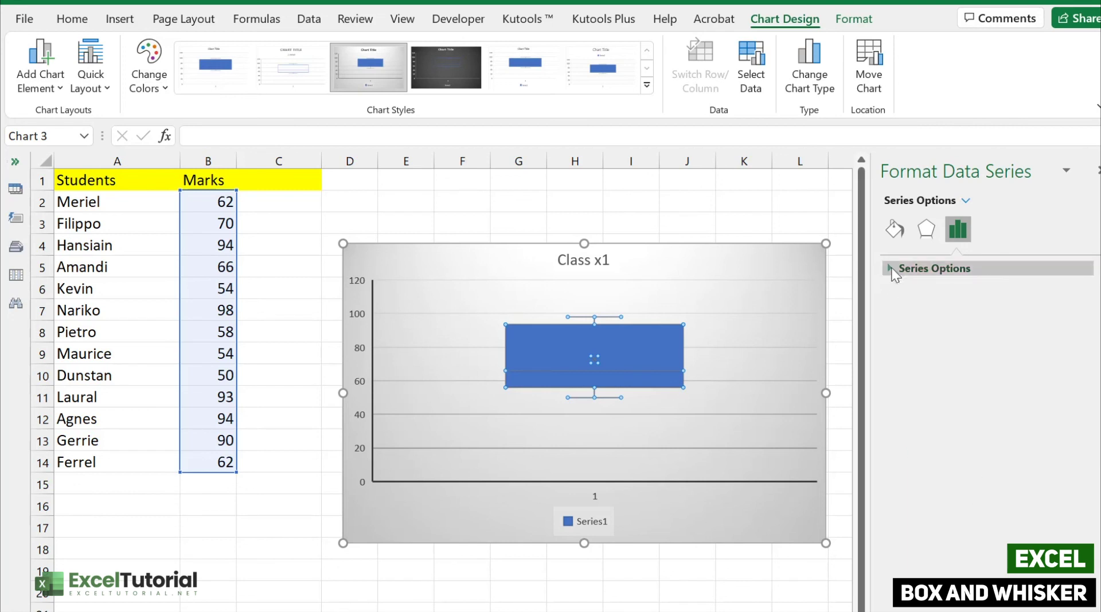